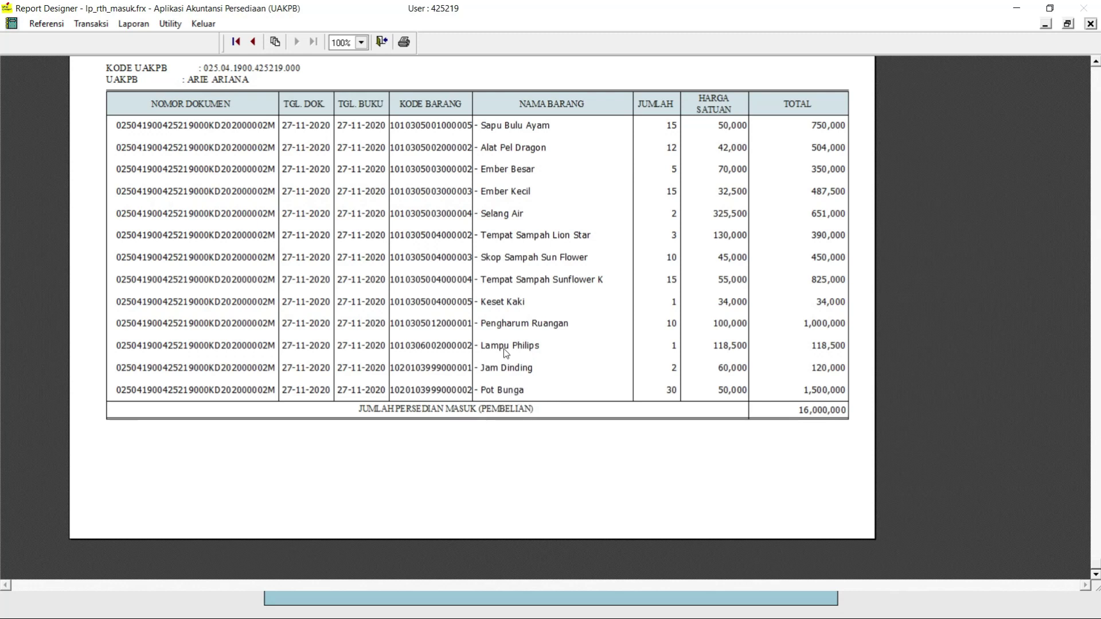
Close the report preview, the daily transaction register dialog and the Pembelian list
left_click(382, 42)
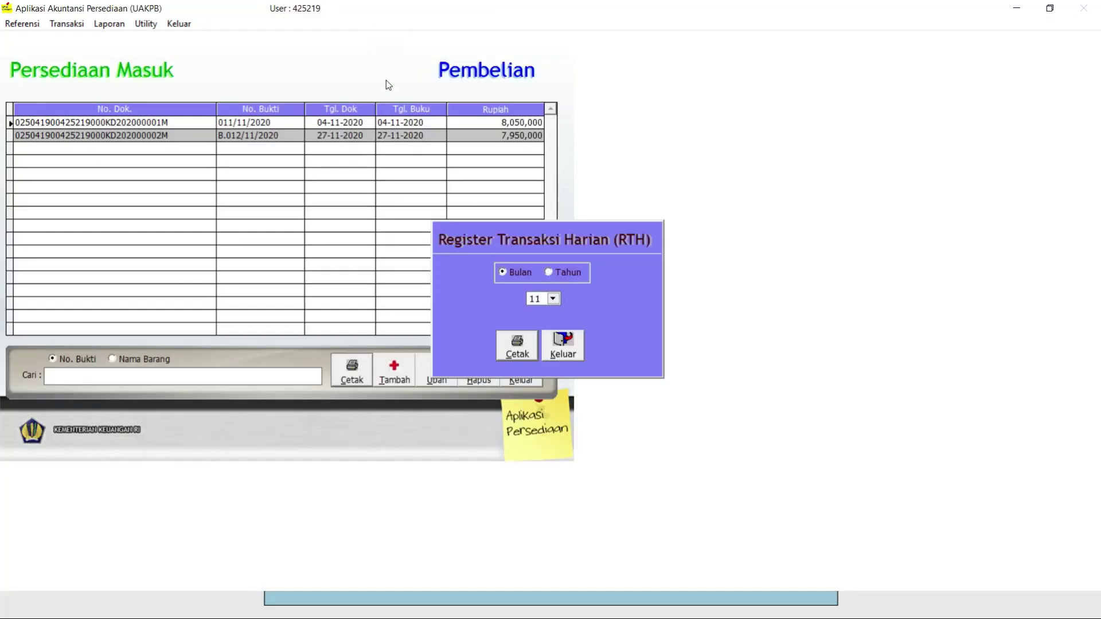
left_click(569, 344)
left_click(522, 376)
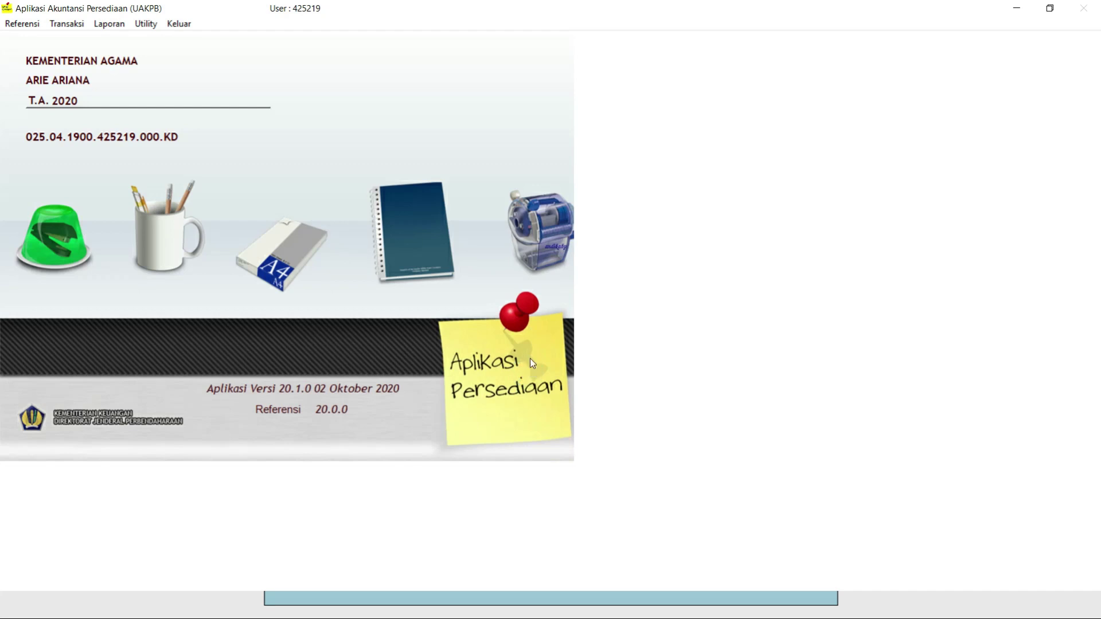
Open the Pemakaian transaction list for outgoing stock (Persediaan Keluar)
left_click(74, 24)
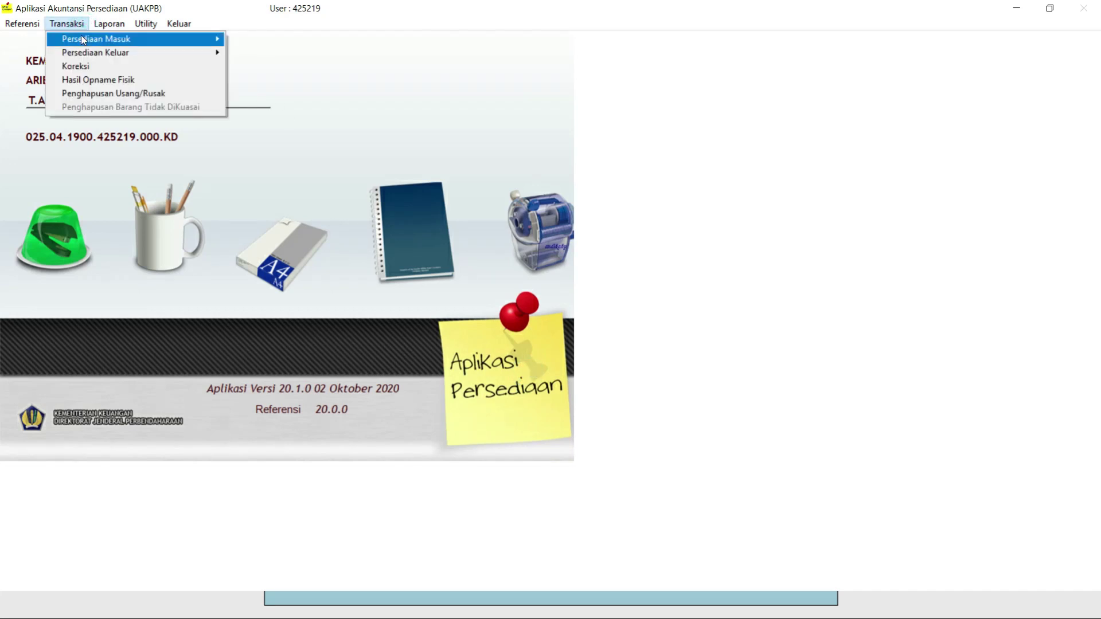
mouse_move(82, 41)
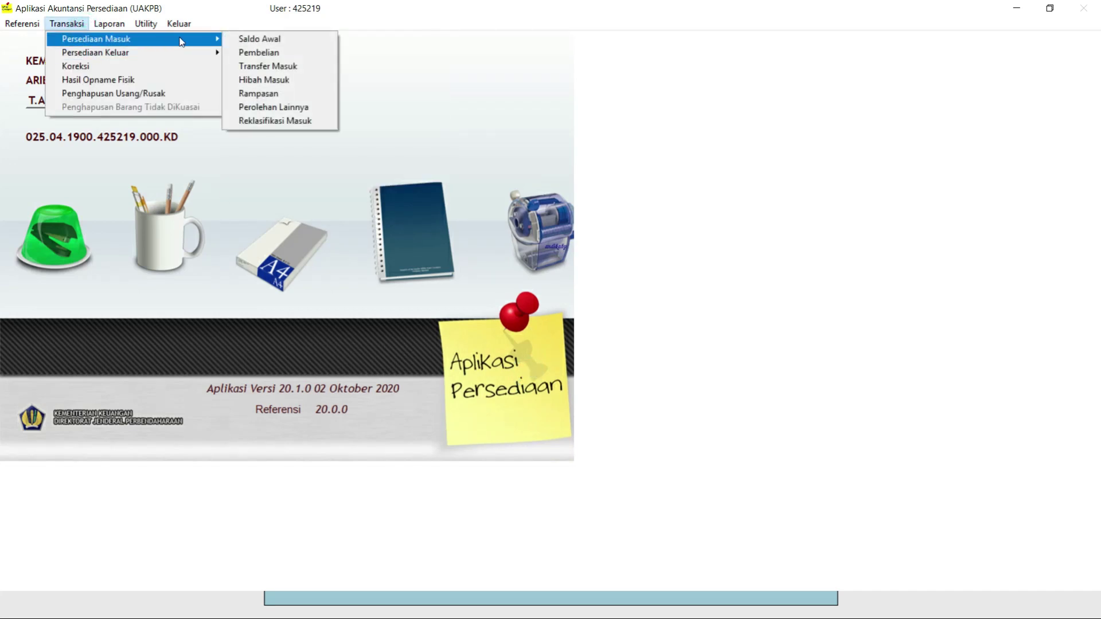
mouse_move(195, 52)
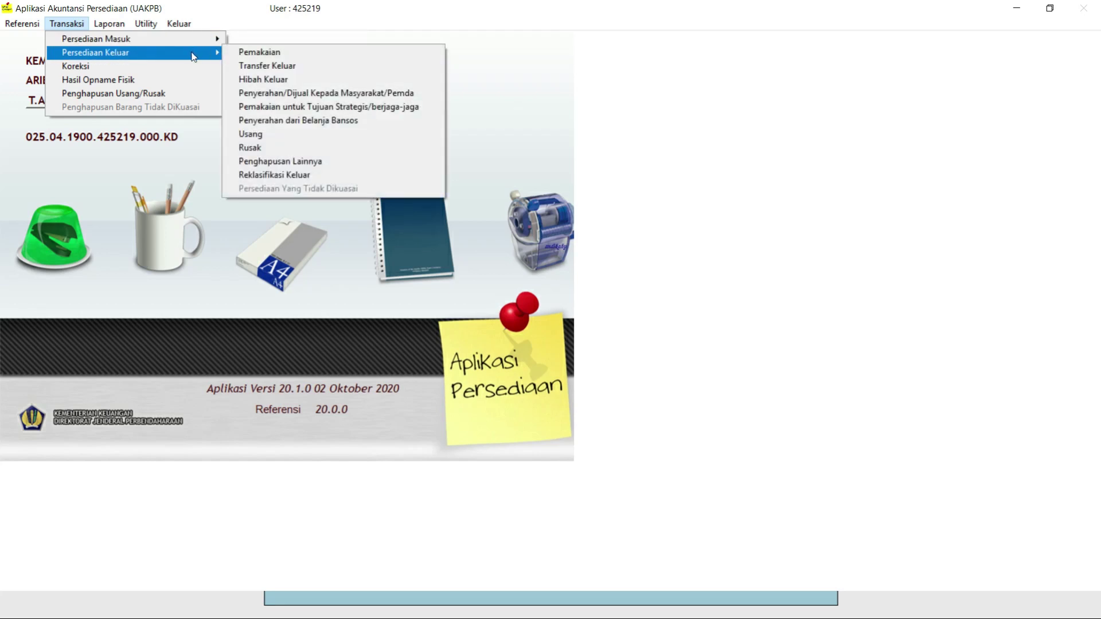
left_click(241, 56)
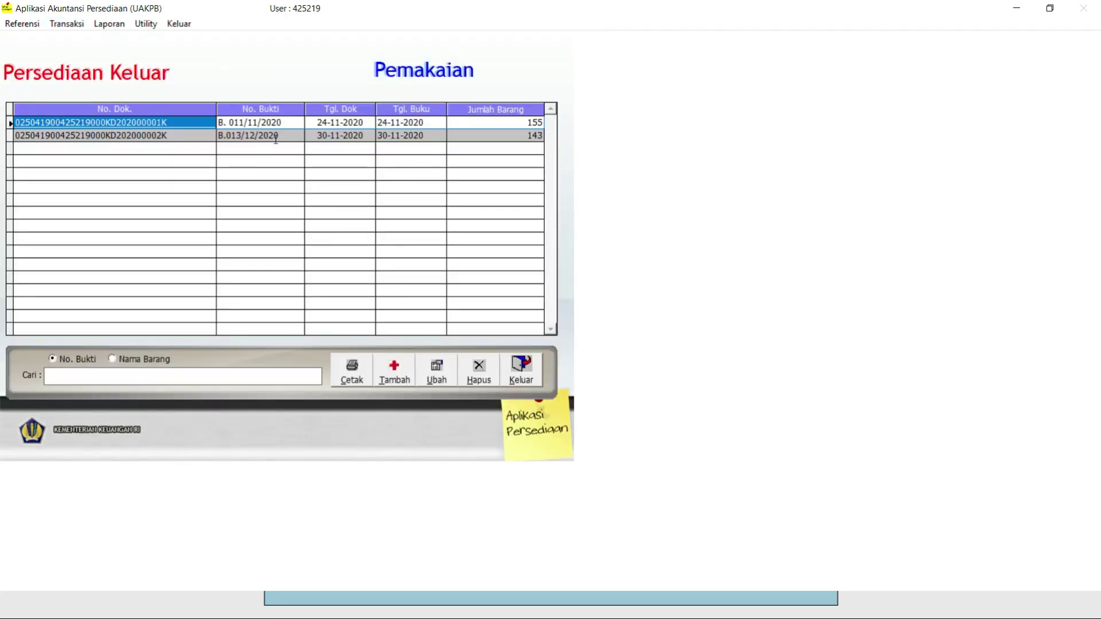
Review the item list of the usage transaction dated 24-11-2020 and close it without changes
left_click(280, 126)
left_click(436, 372)
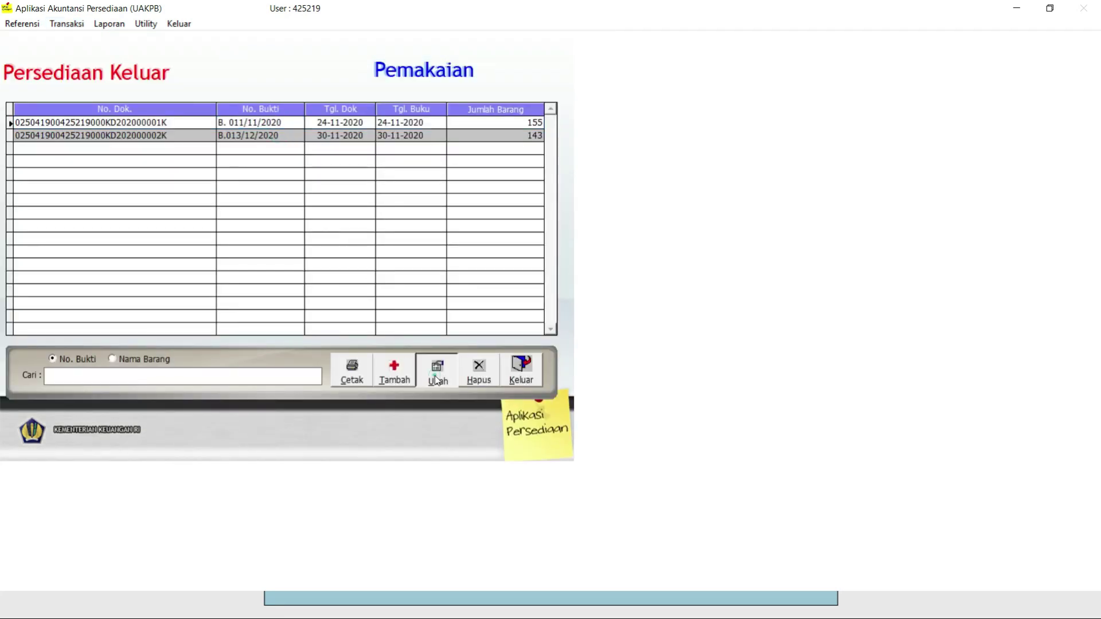
scroll(449, 380, "down", 9)
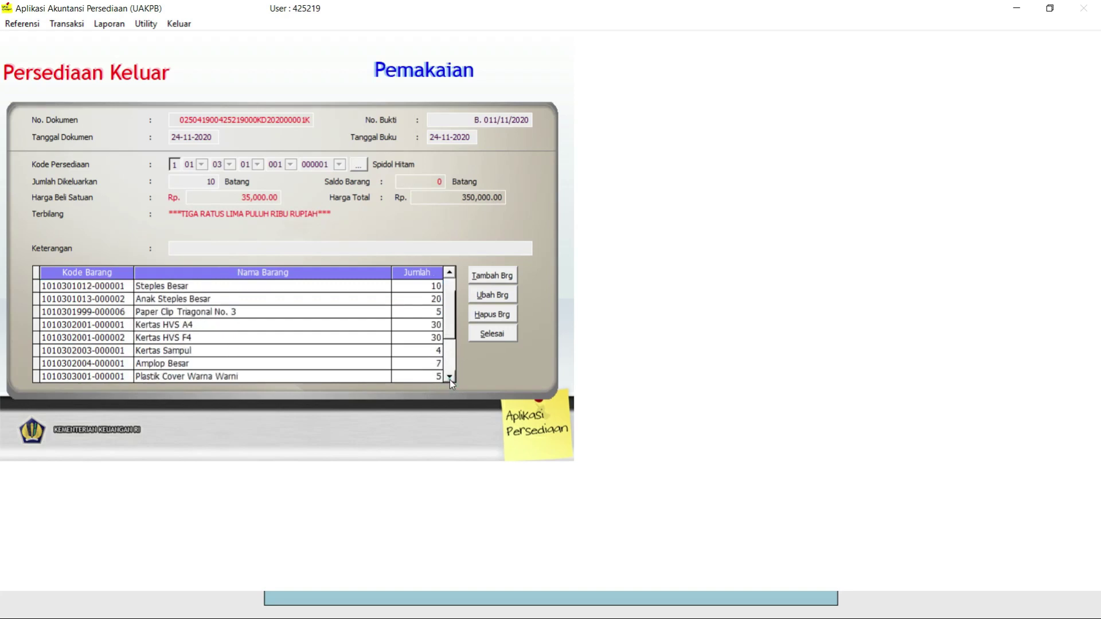
left_click(450, 380)
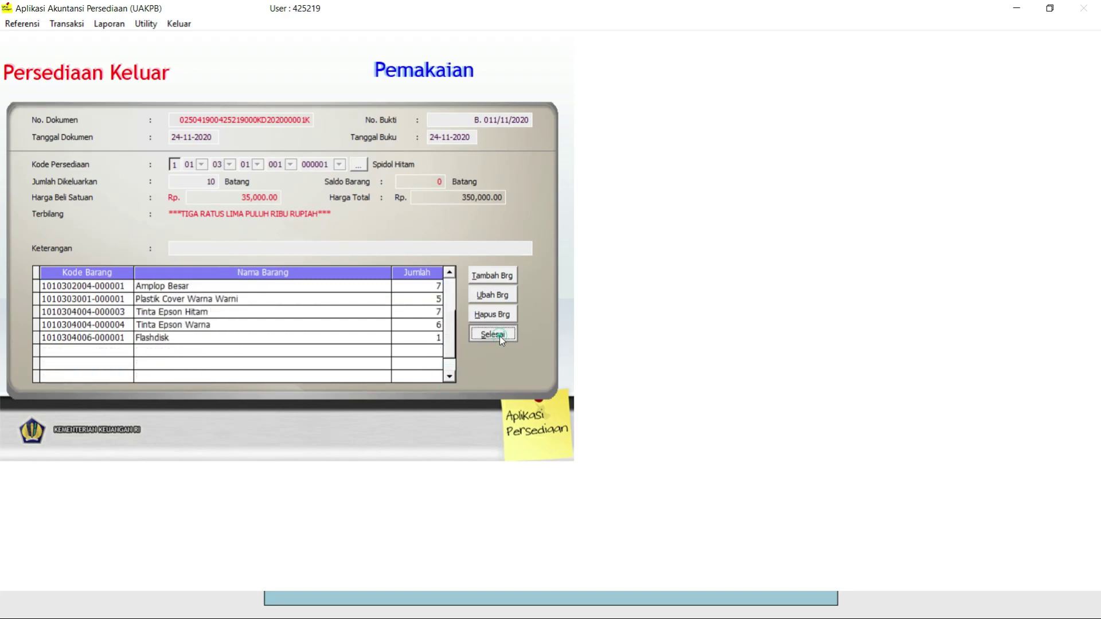
left_click(498, 335)
Open the usage transaction dated 30-11-2020 for editing and delete its Jam Dinding item
left_click(292, 135)
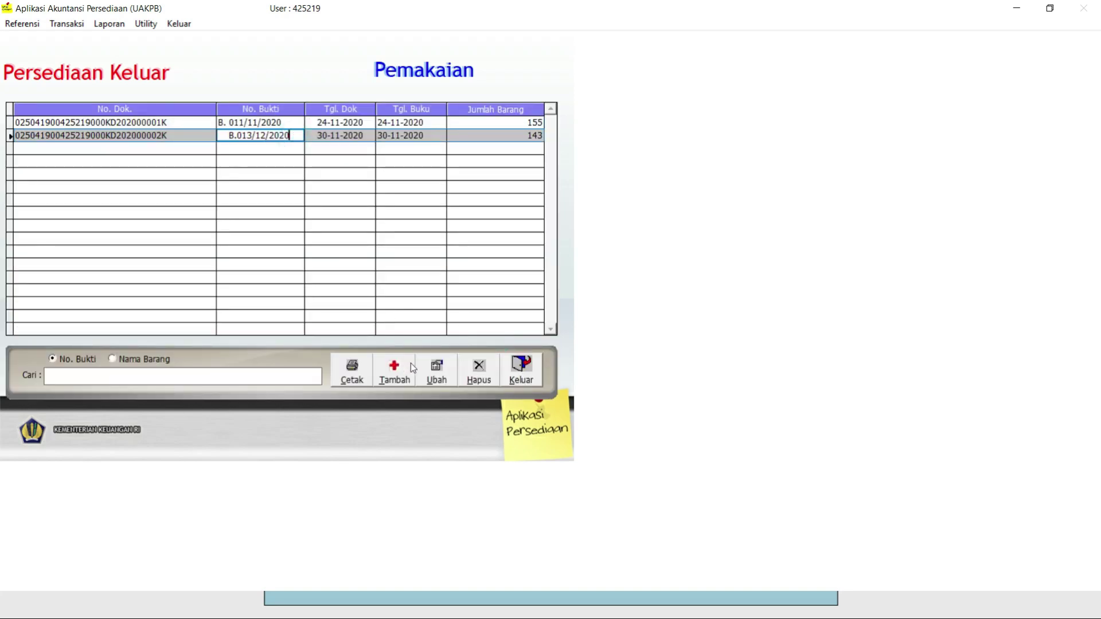
left_click(434, 374)
left_click_drag(446, 301, 424, 359)
left_click(297, 330)
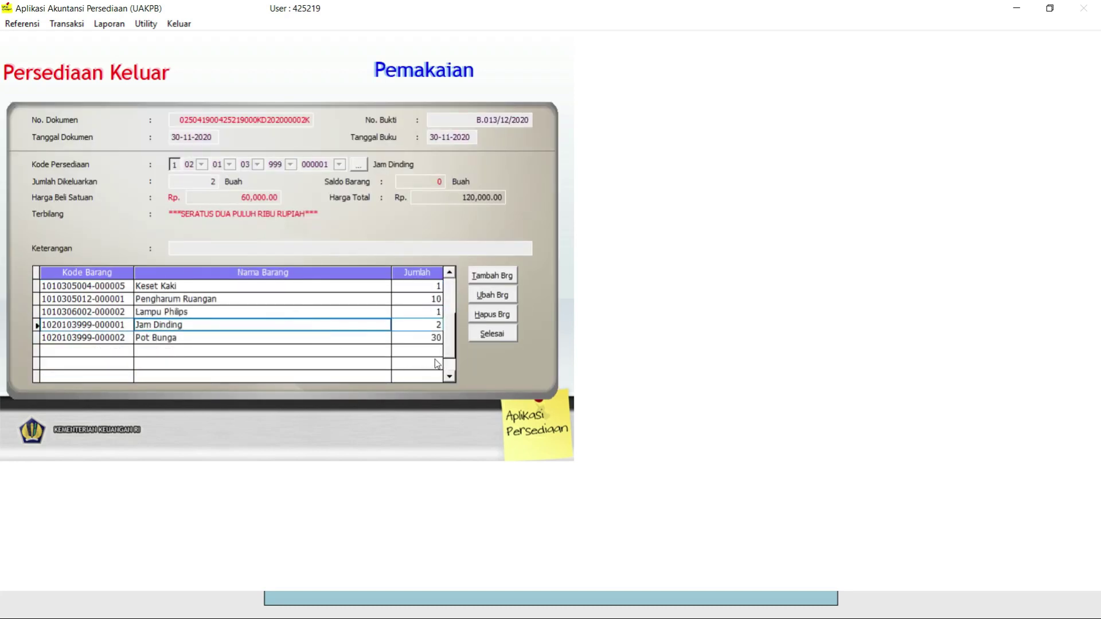
left_click(169, 338)
left_click(179, 327)
left_click(501, 317)
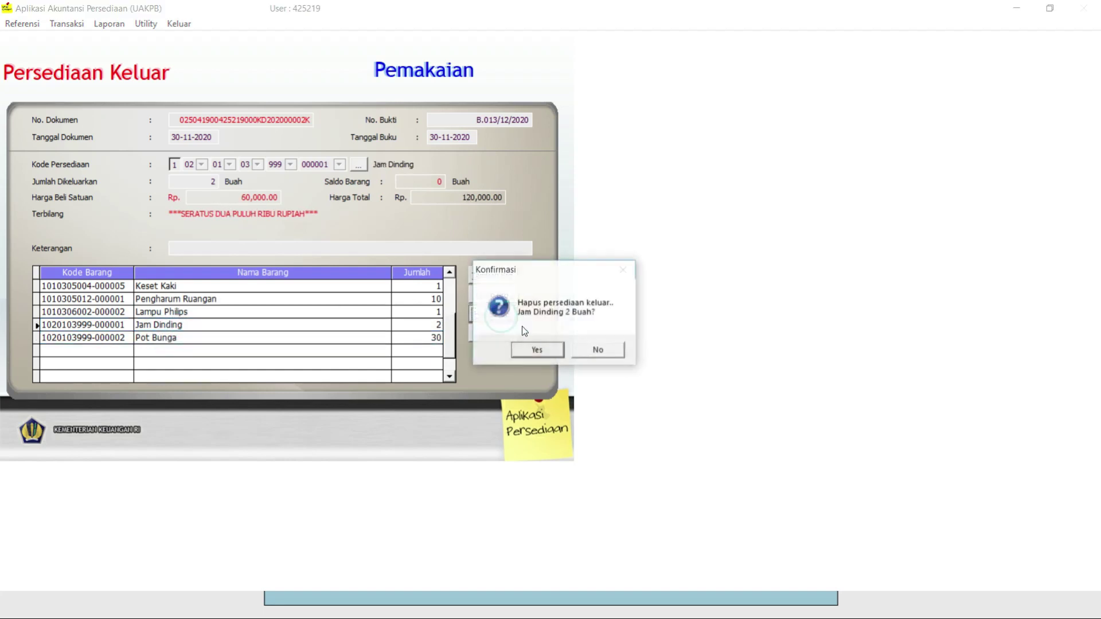
left_click(532, 352)
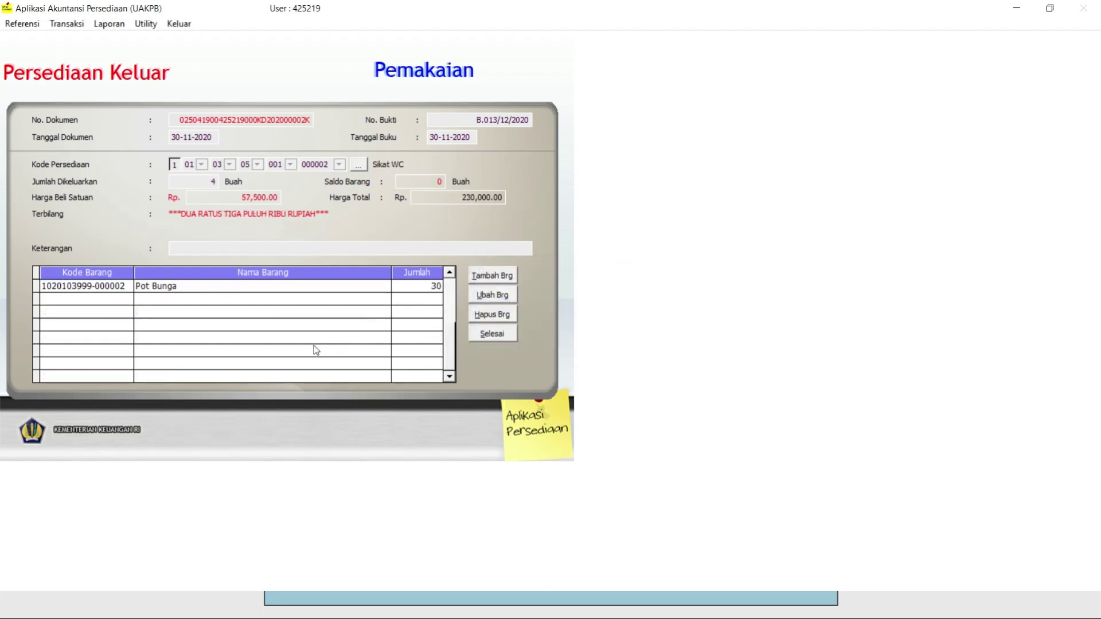
Delete the Pot Bunga item from the same usage transaction, finish editing and close the Pemakaian list
left_click(250, 292)
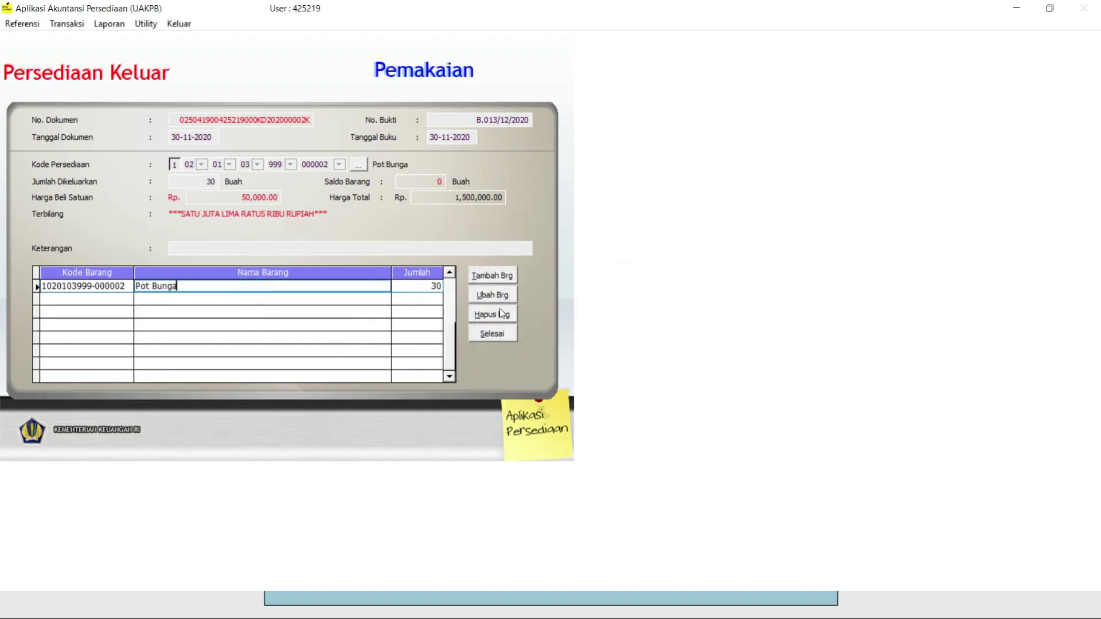
left_click(495, 317)
left_click(529, 347)
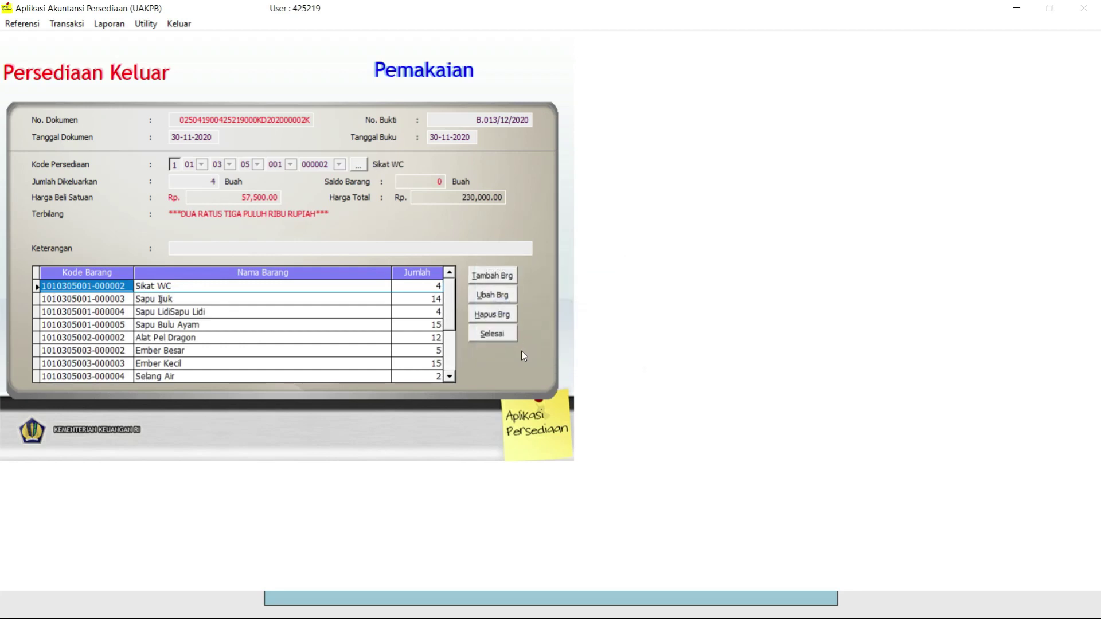
left_click(499, 337)
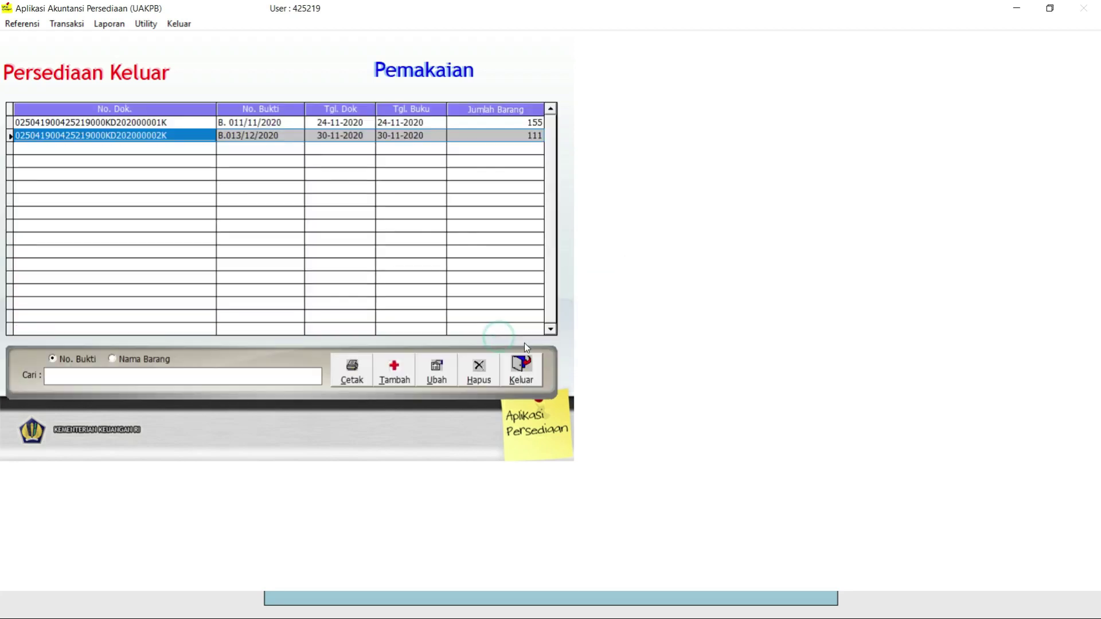
left_click(536, 373)
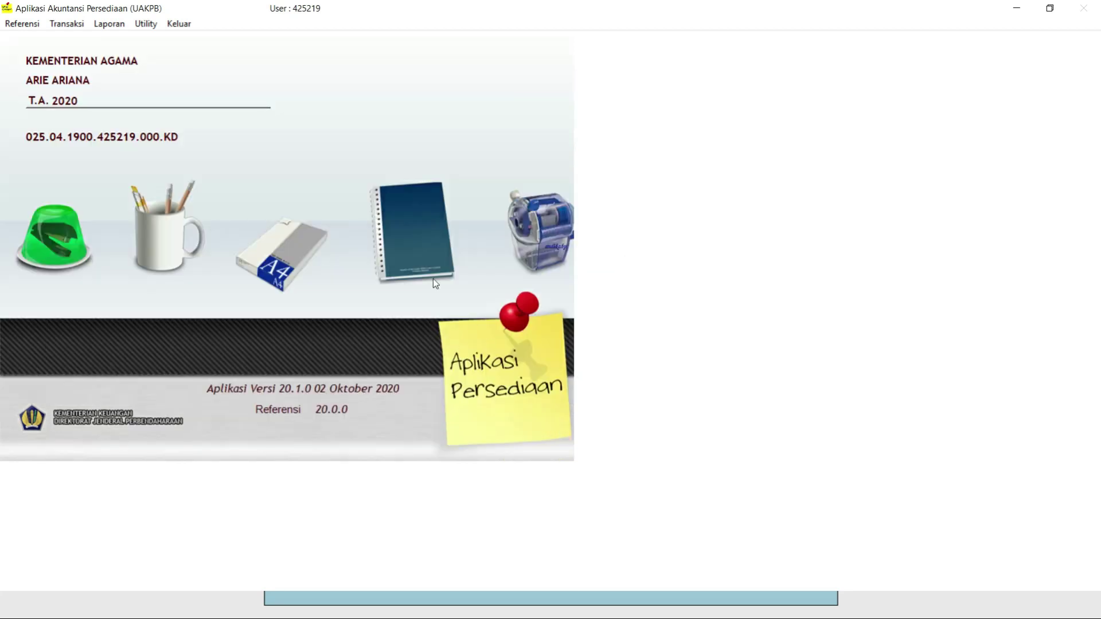
Open the incoming stock purchase (Pembelian) dated 27-11-2020 for editing
left_click(67, 24)
mouse_move(120, 44)
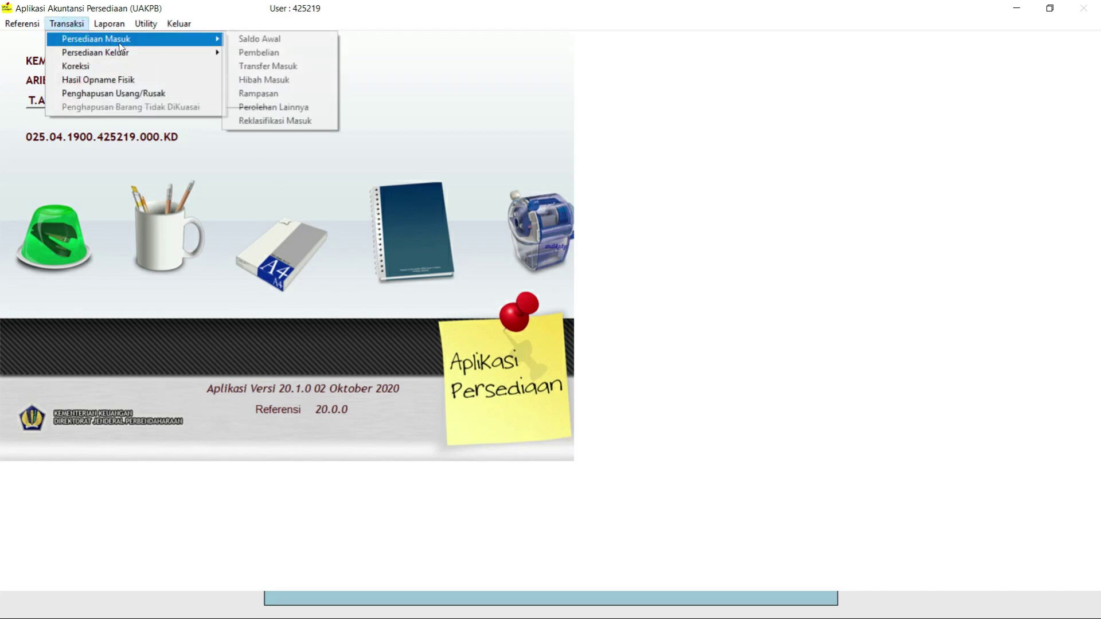
left_click(249, 57)
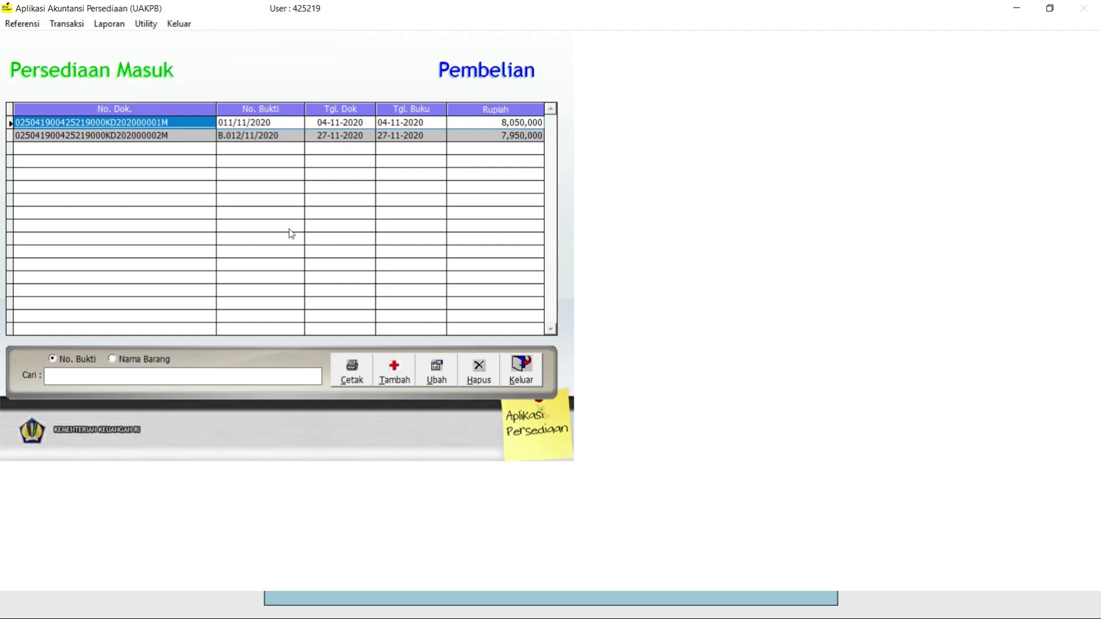
left_click(283, 135)
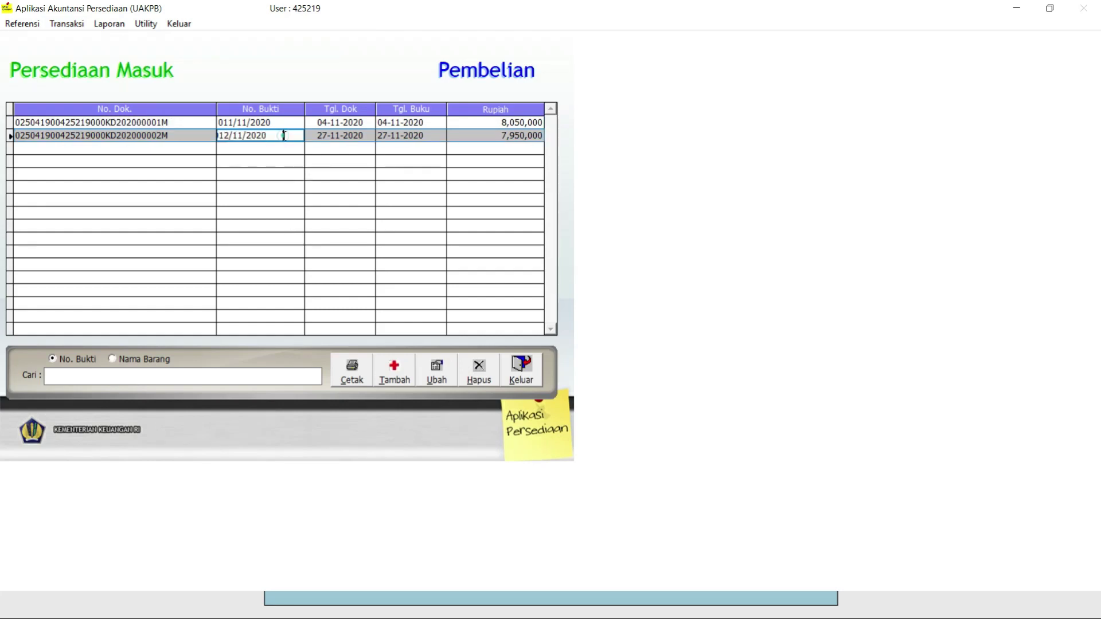
left_click(431, 374)
scroll(385, 304, "down", 4)
scroll(386, 297, "up", 1)
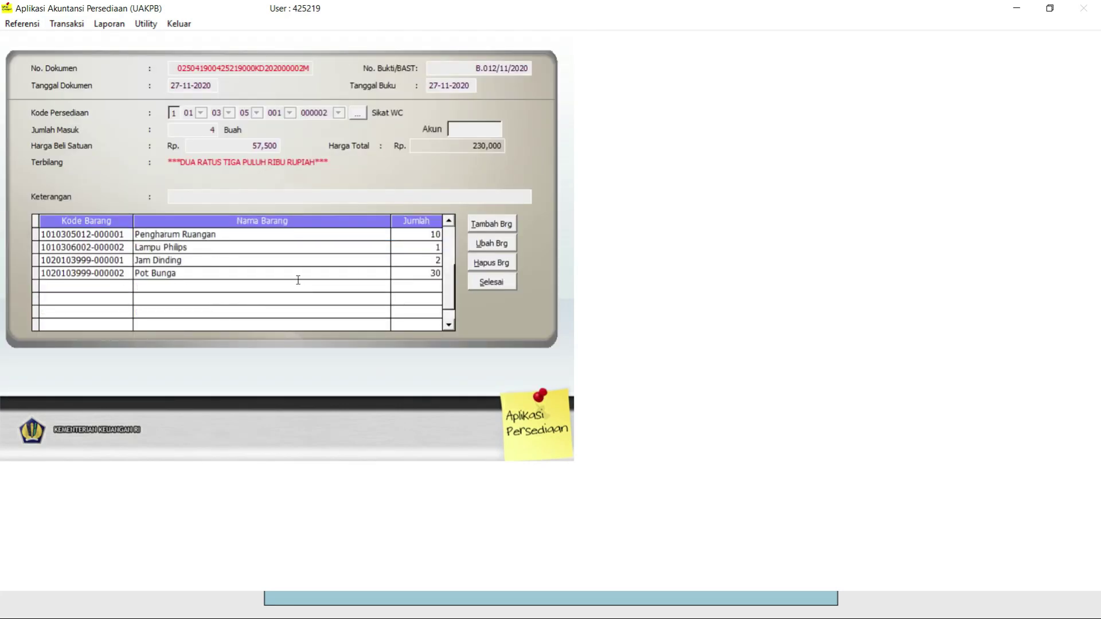
Delete the Jam Dinding item from the purchase transaction
left_click(235, 263)
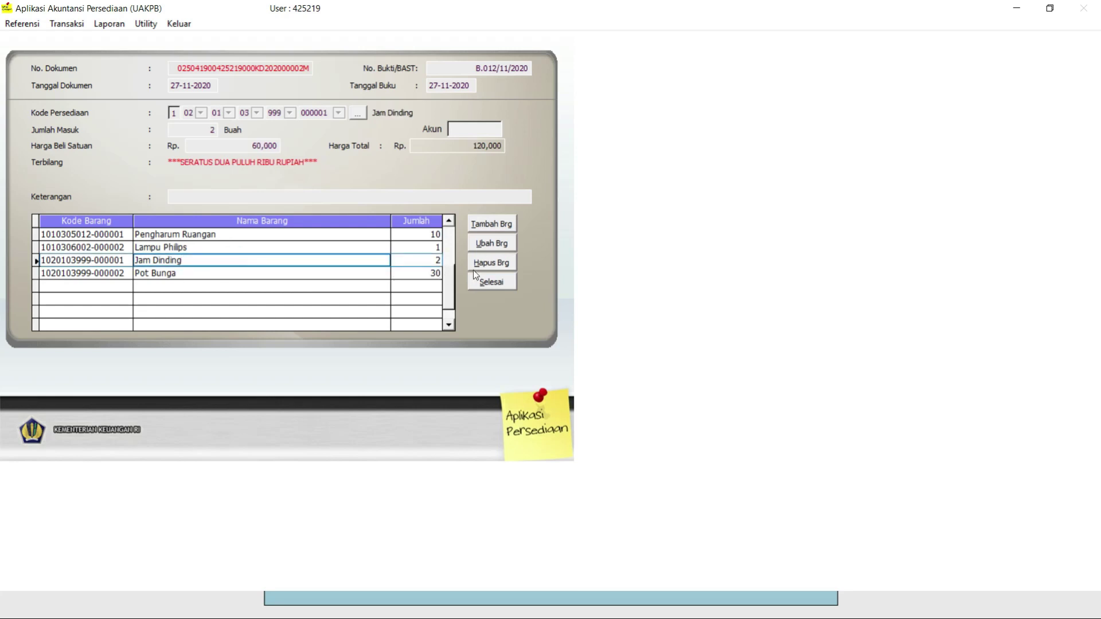
left_click(491, 263)
left_click(537, 349)
Delete the Pot Bunga item from the purchase, finish editing and close the Pembelian list
scroll(362, 297, "down", 5)
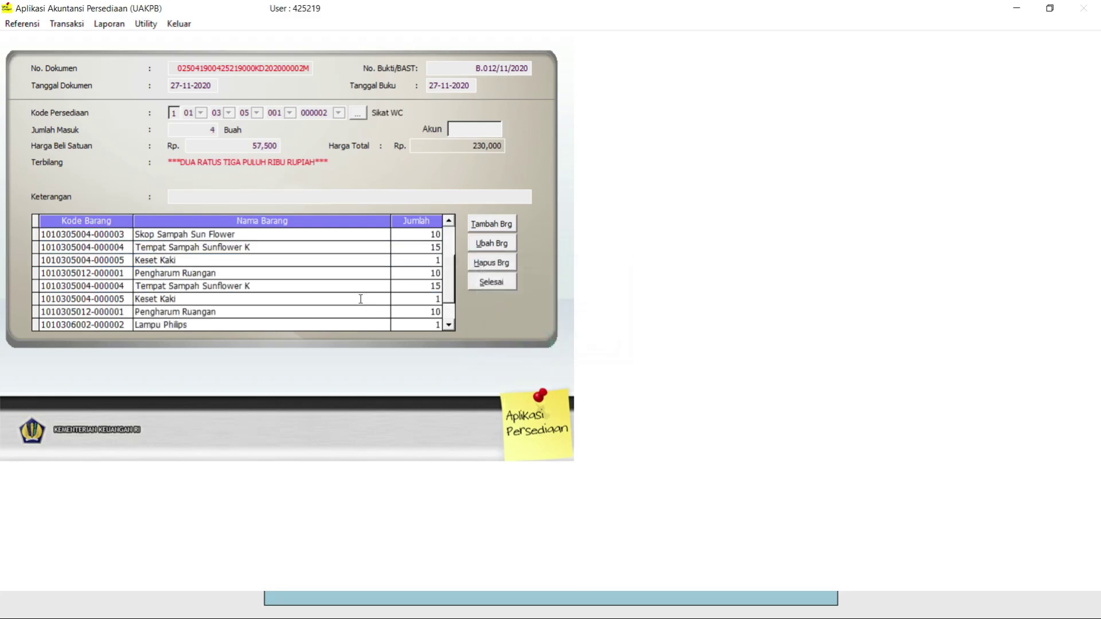
left_click(301, 259)
left_click(471, 265)
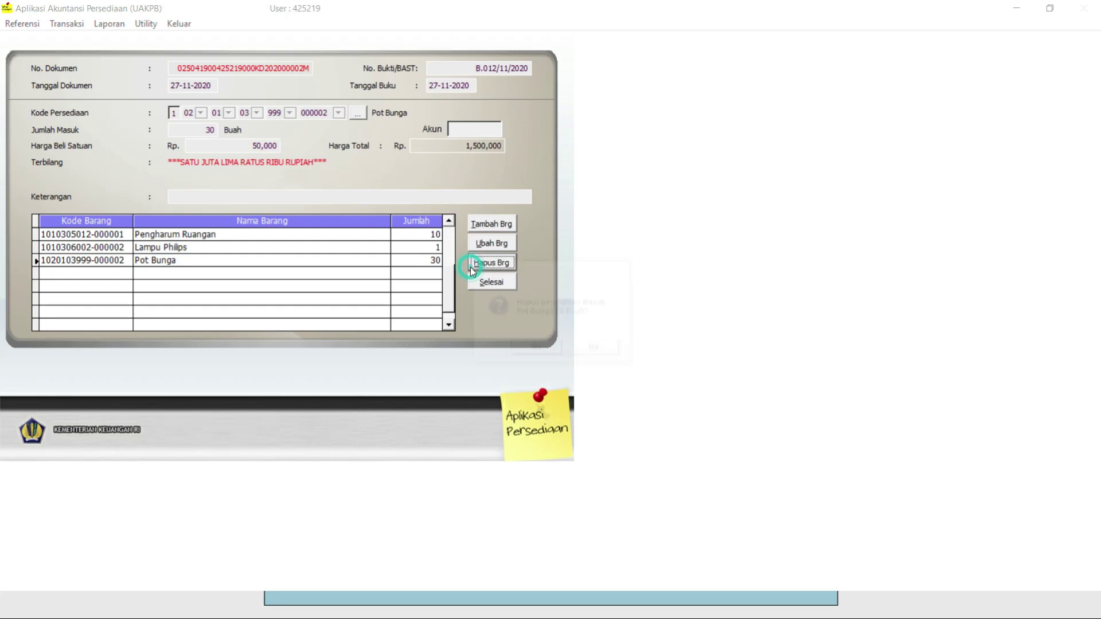
left_click(526, 350)
left_click(493, 285)
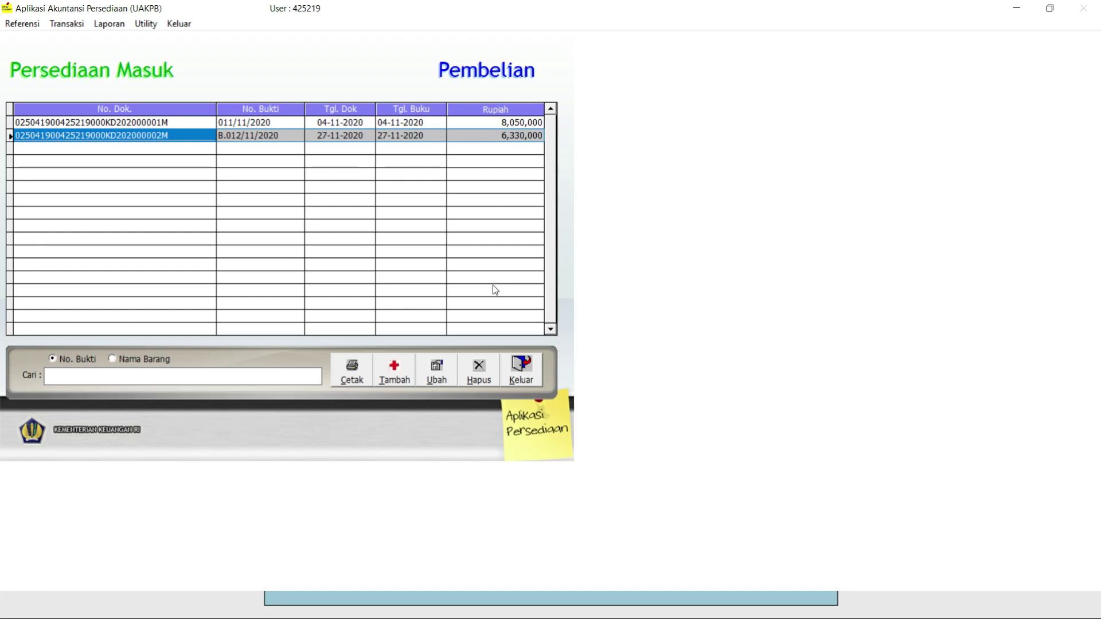
left_click(515, 364)
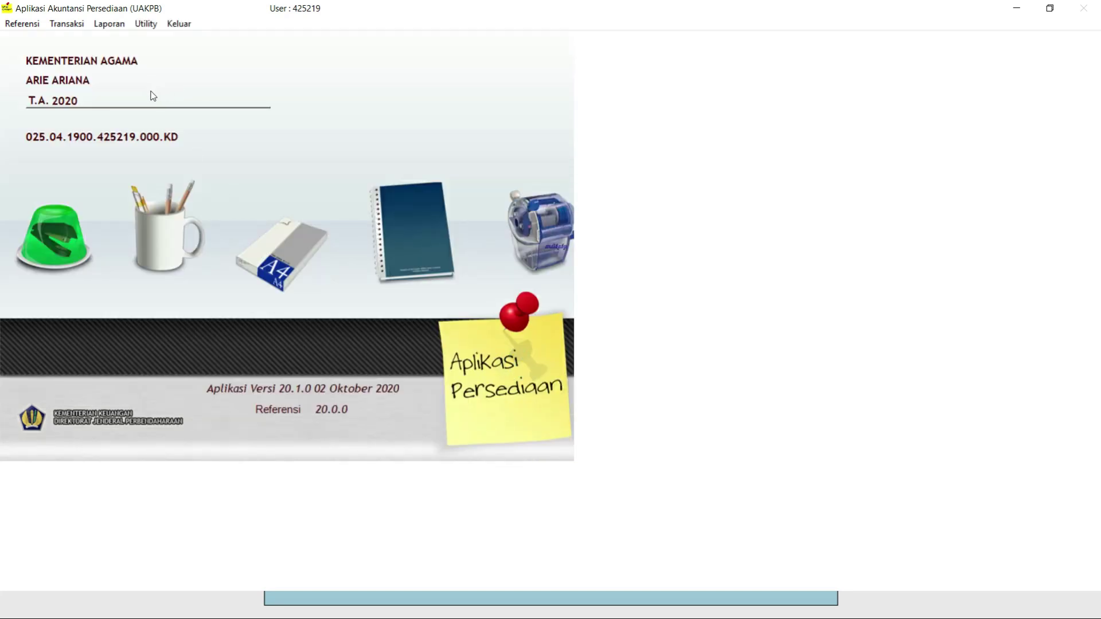
Start a new item entry in the Tabel Barang inventory code reference
left_click(37, 27)
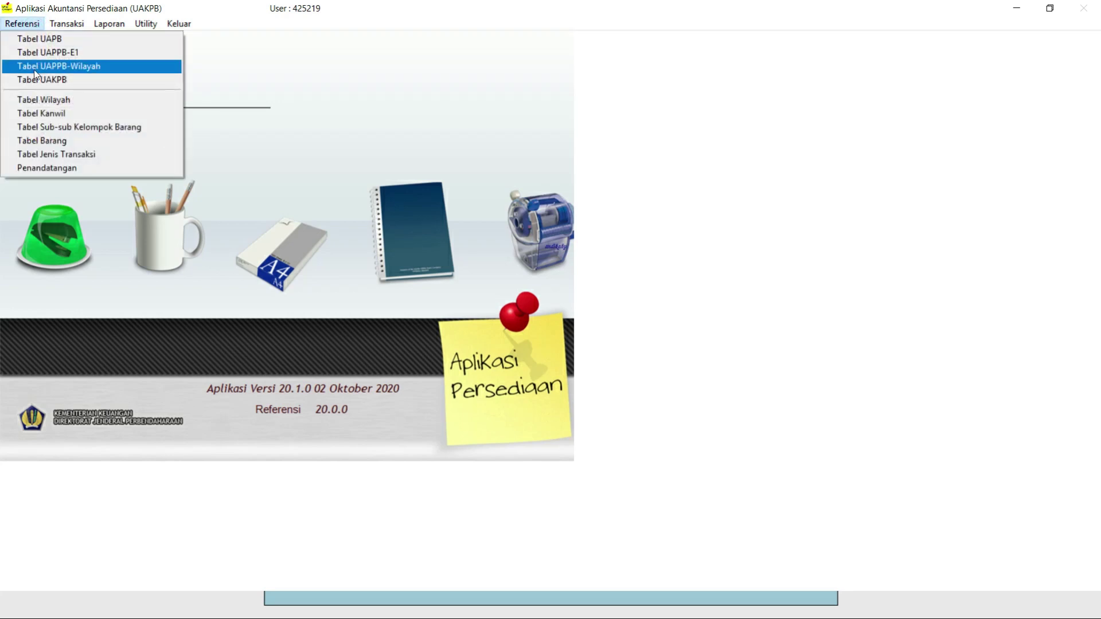
left_click(42, 144)
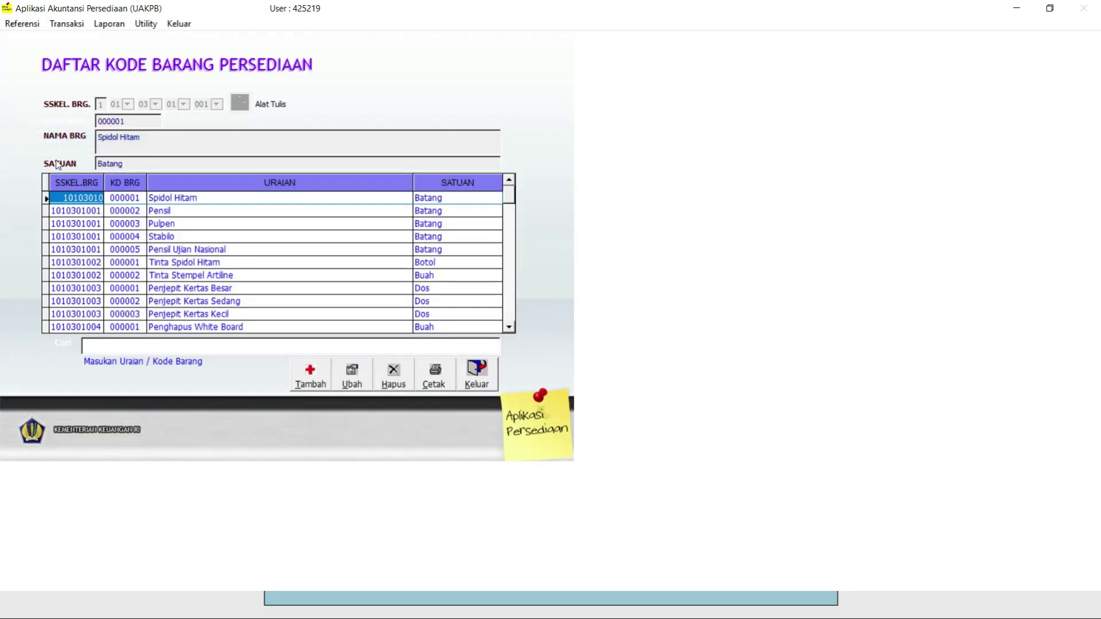
left_click(310, 379)
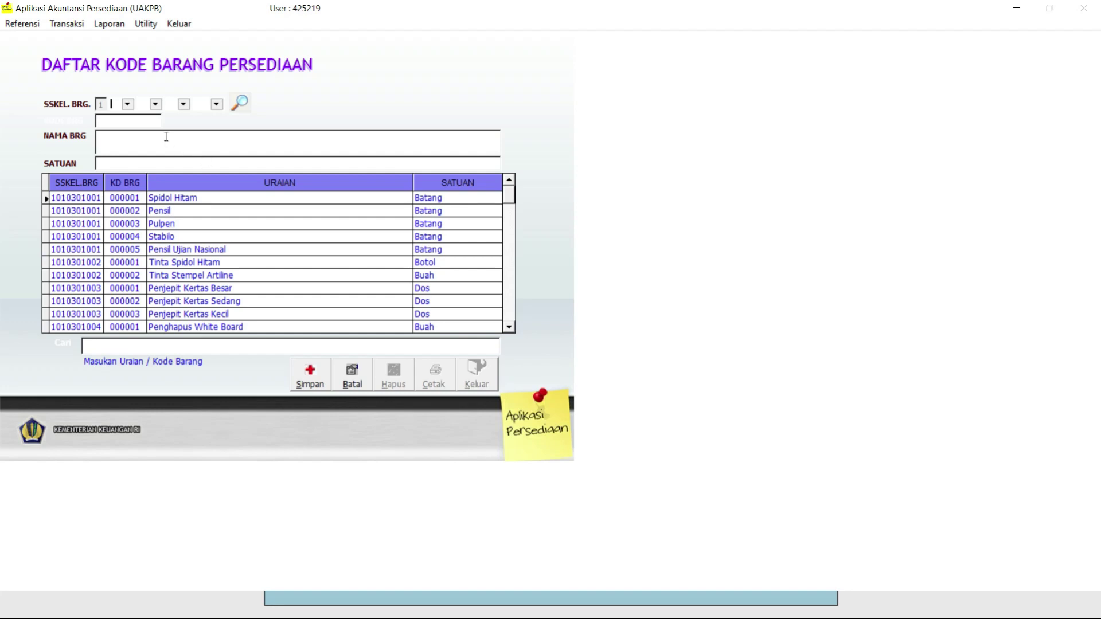
Set the new item's category codes to 01 Barang Pakai Habis, 03 Alat/Bahan Untuk Kegiatan Kantor and 05 Perabot Kantor
left_click(132, 107)
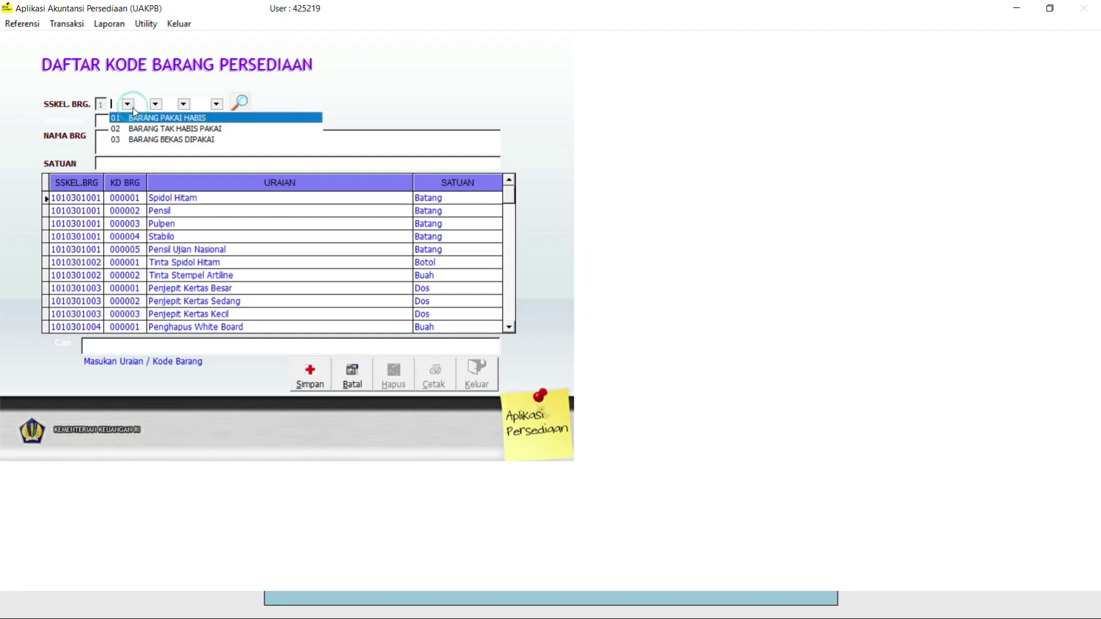
left_click(138, 121)
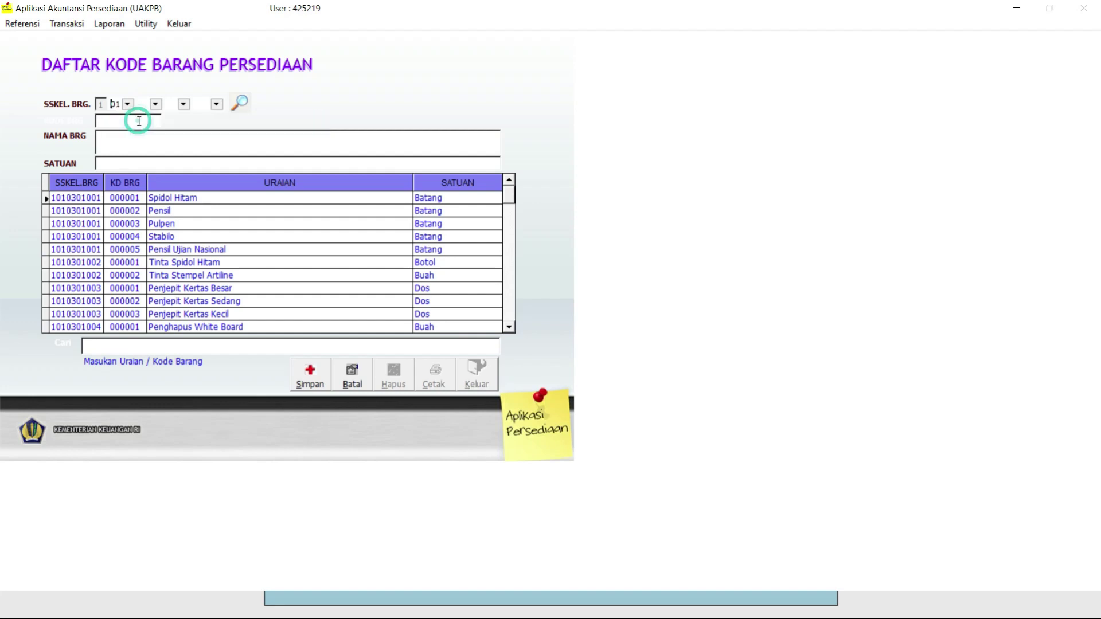
left_click(129, 106)
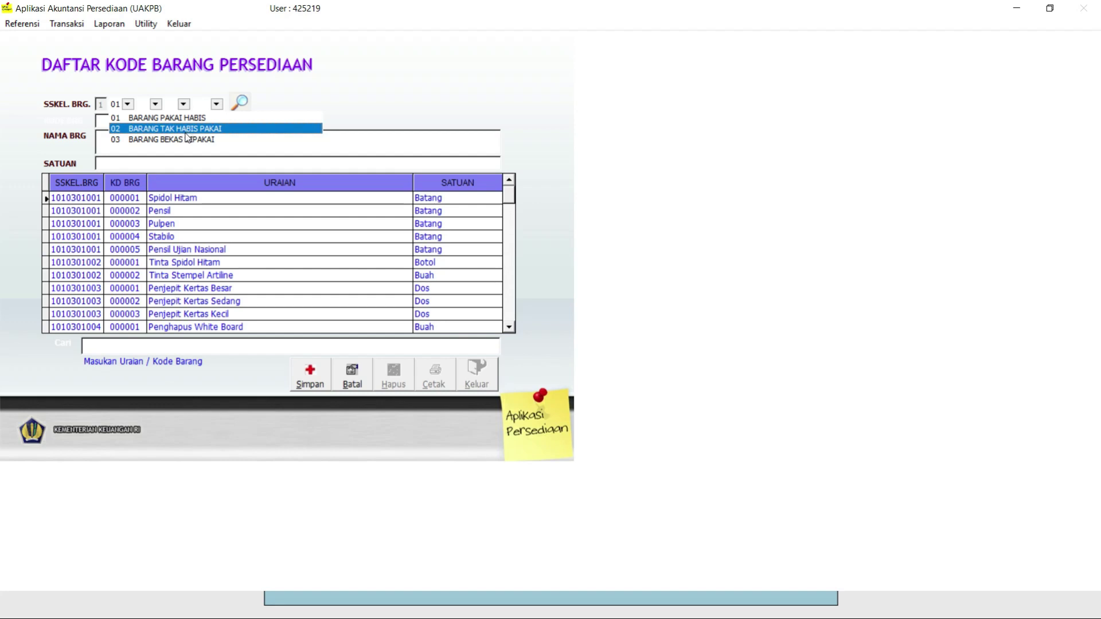
left_click(134, 121)
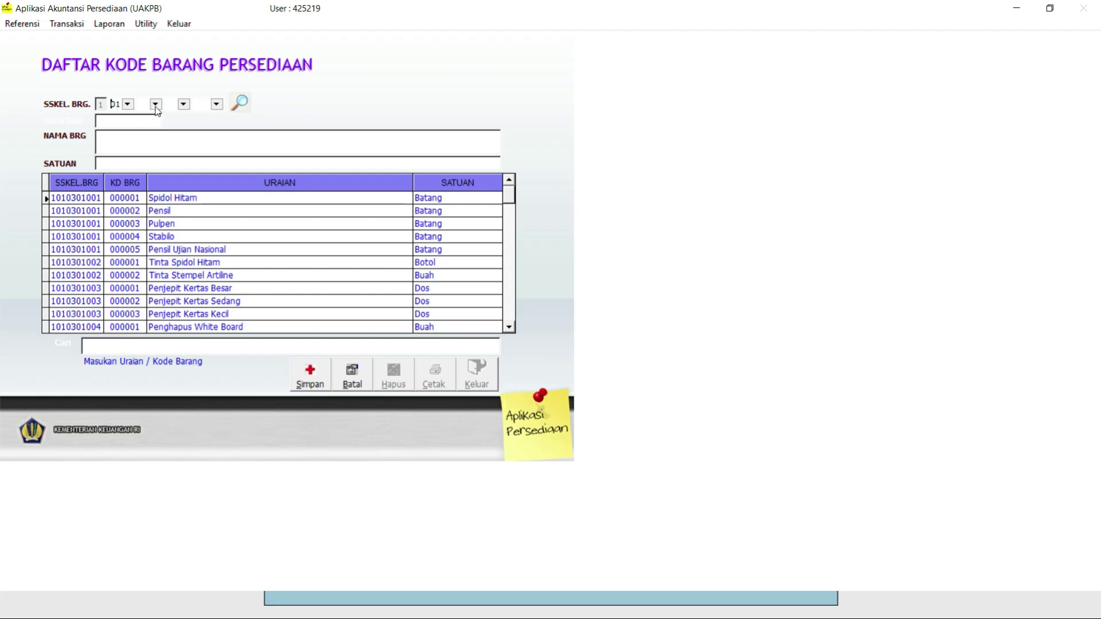
left_click(156, 105)
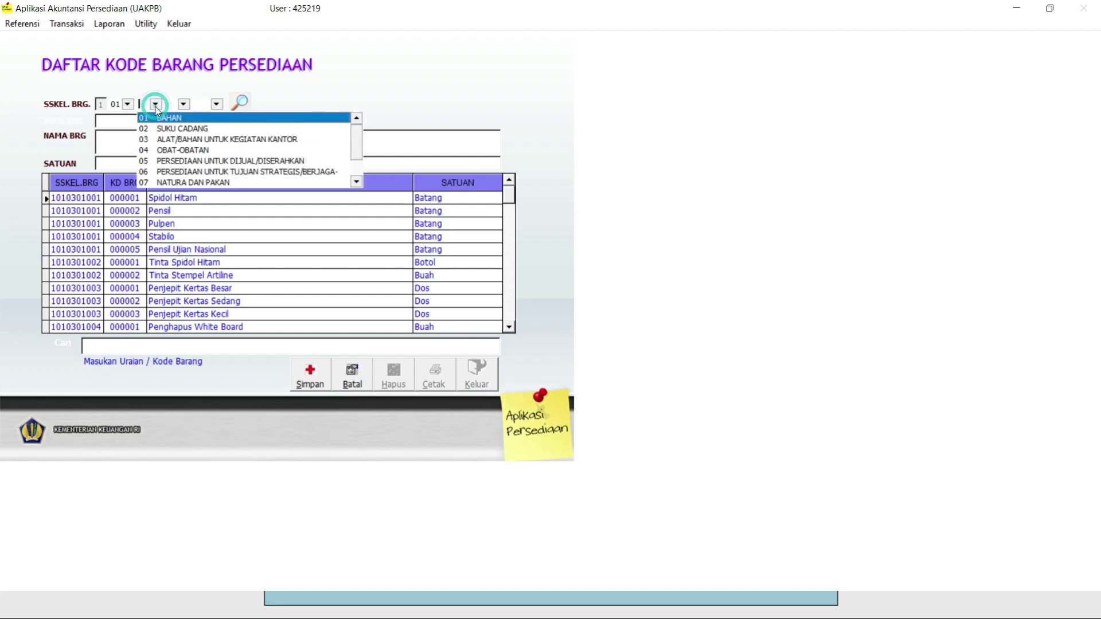
left_click(197, 140)
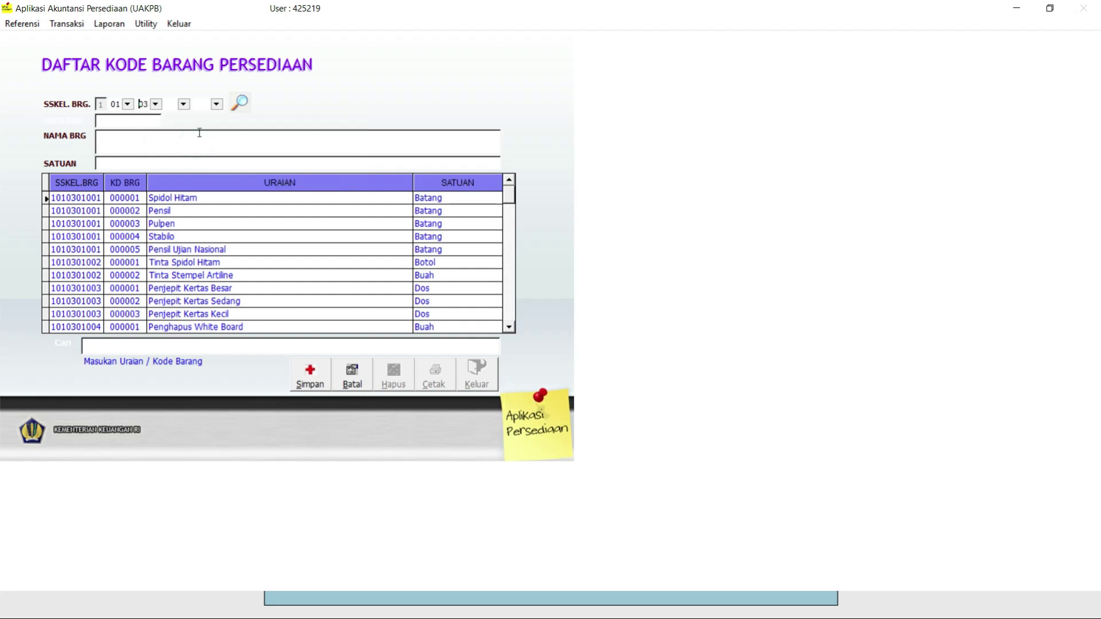
left_click(184, 104)
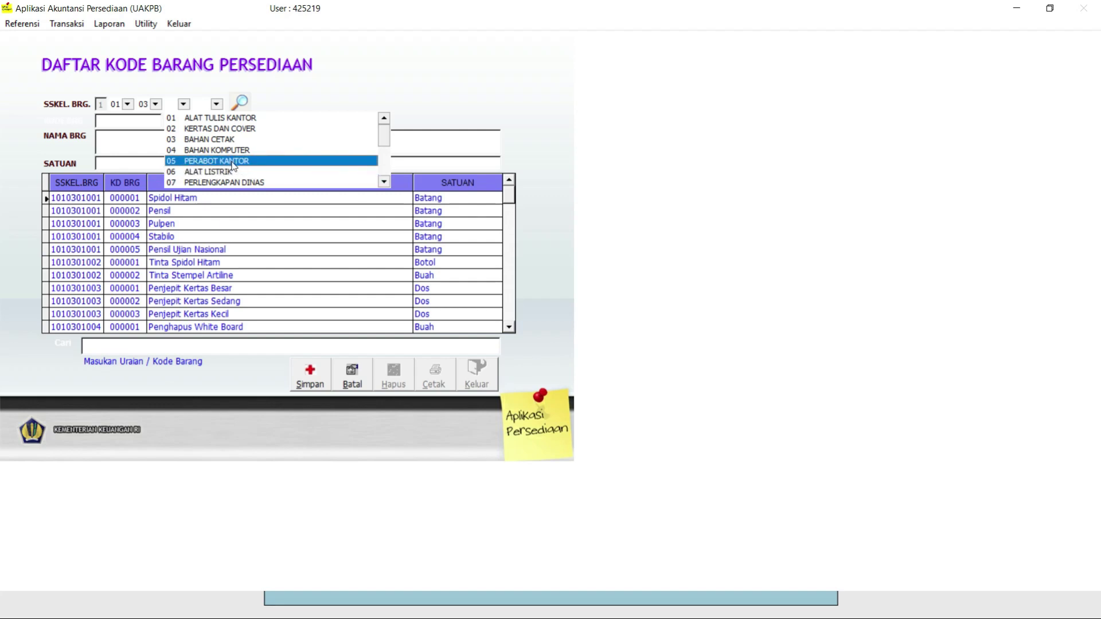
left_click(234, 163)
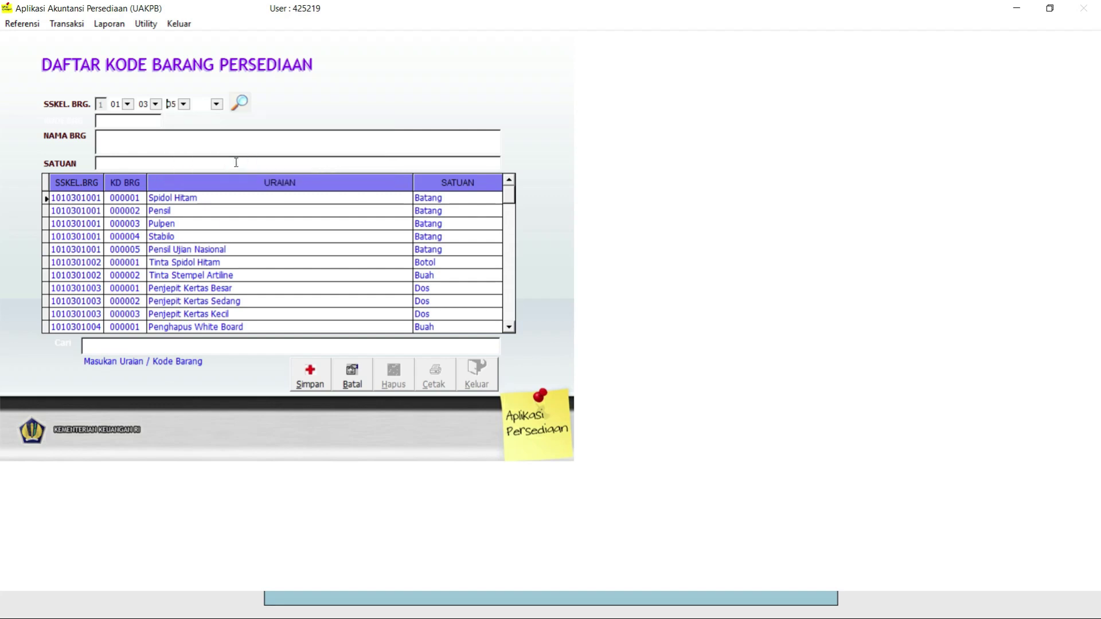
Choose 999 Perabot Kantor Lainnya as the new item's sub-subgroup code
left_click(218, 105)
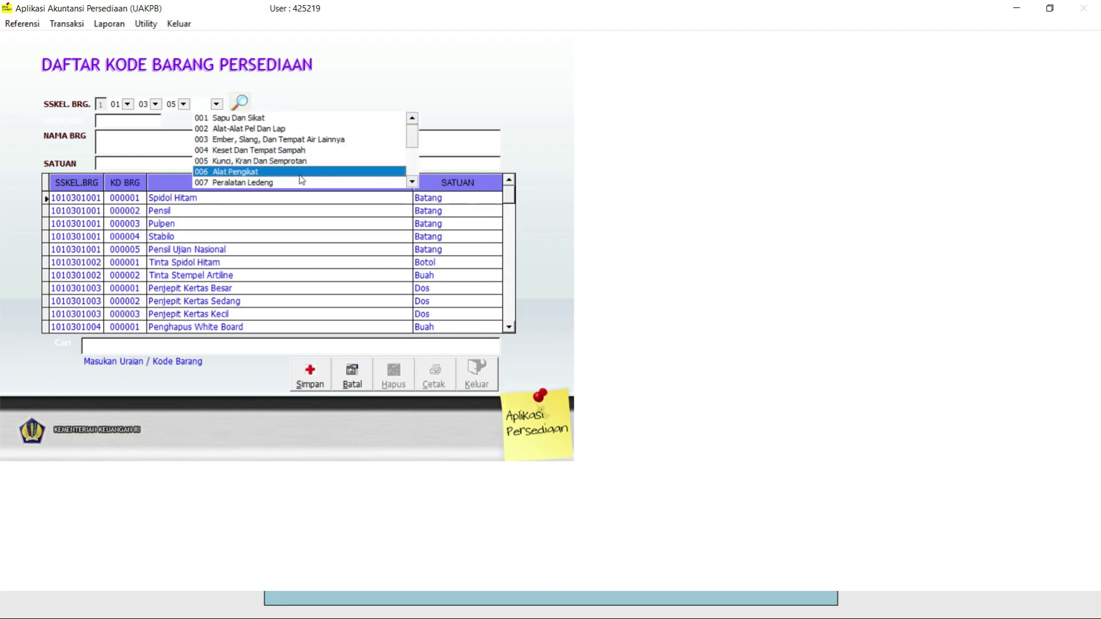
left_click(413, 182)
left_click(413, 182)
left_click(412, 182)
left_click(414, 183)
left_click(414, 183)
left_click(414, 182)
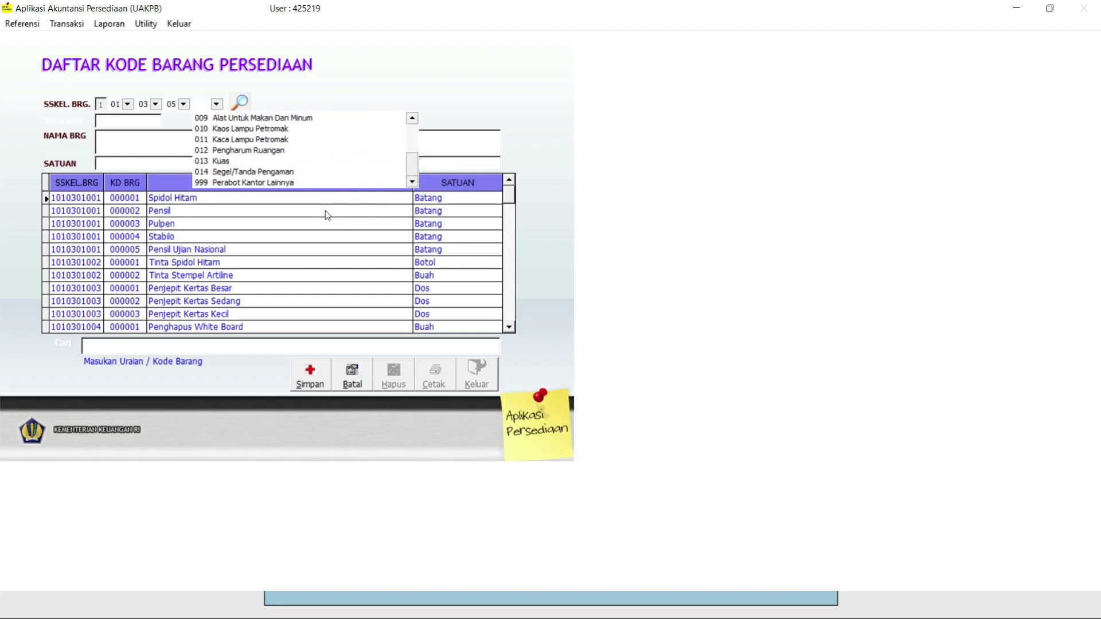
left_click(277, 183)
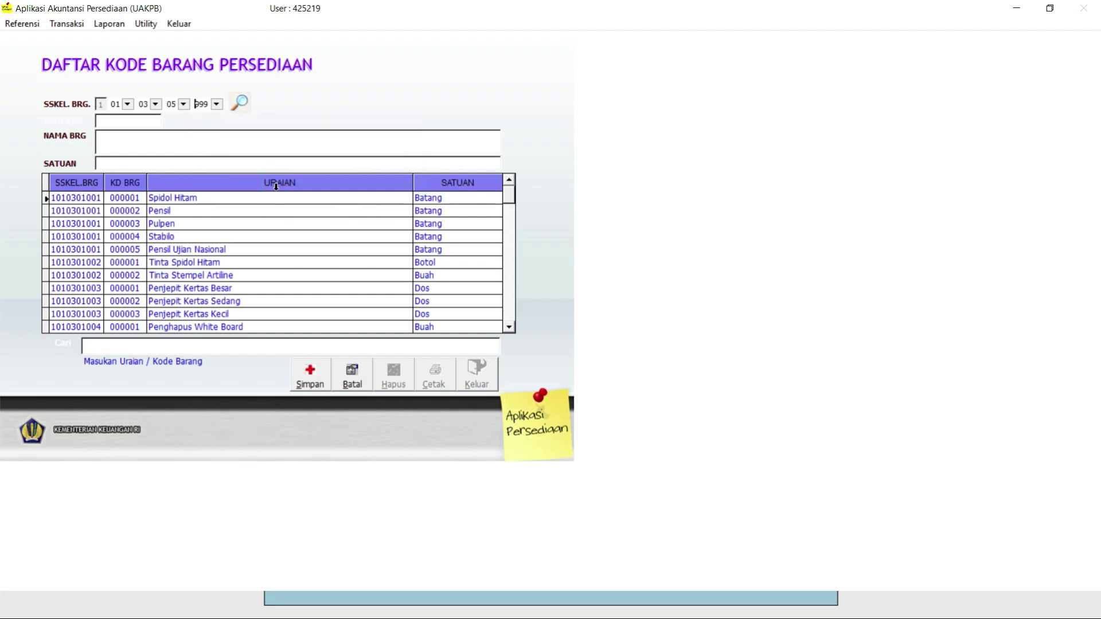
Name the item Jam Dinding with unit Buah and save it
left_click(98, 143)
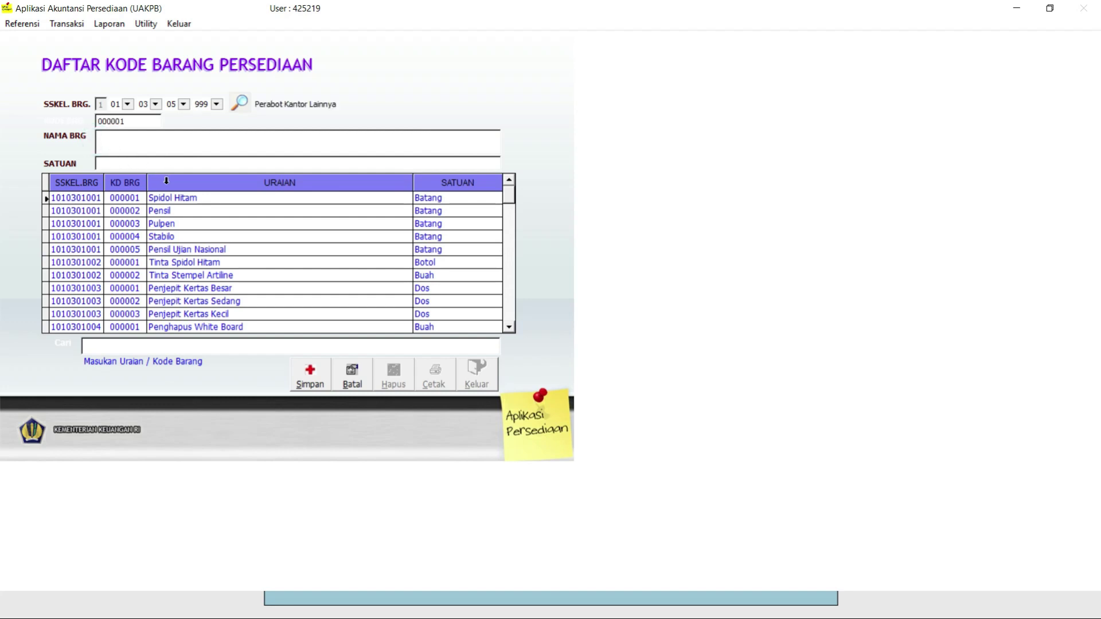
type("Jam Dinding")
left_click(98, 164)
type("Buah")
left_click(308, 385)
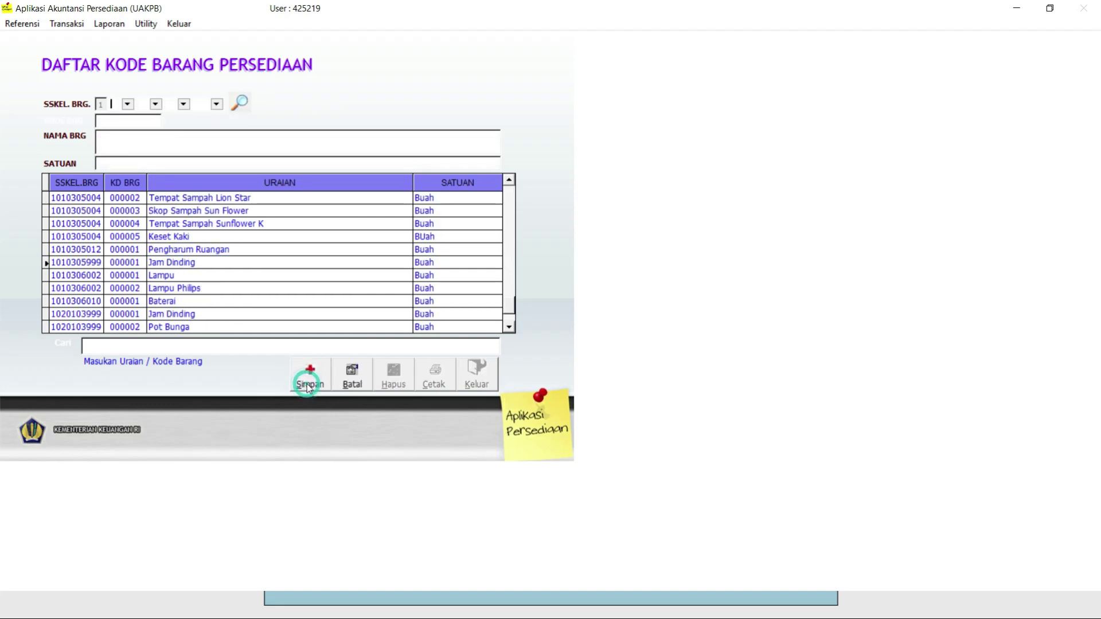
Classify the next new item under codes 01, 03, 05 and 999 Perabot Kantor Lainnya
left_click(127, 104)
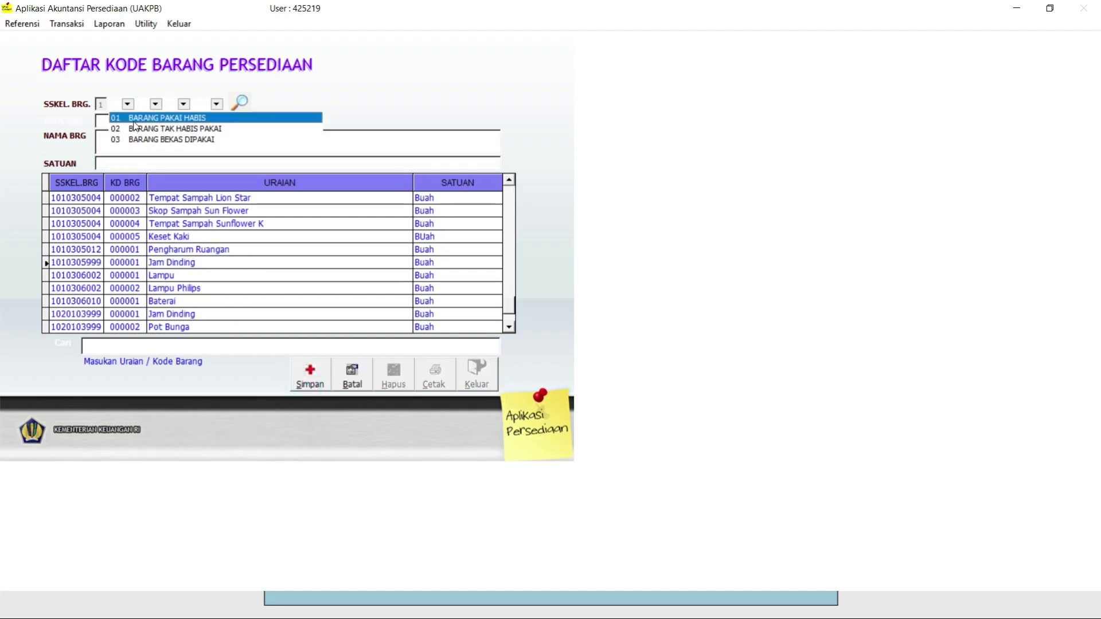
left_click(133, 120)
left_click(156, 104)
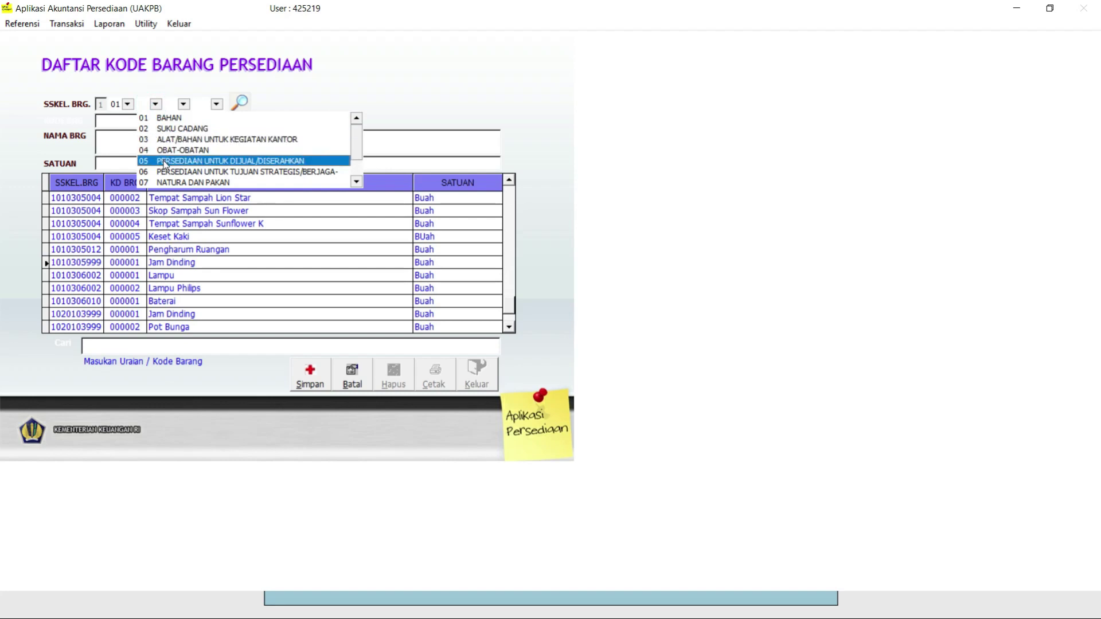
left_click(170, 139)
left_click(184, 104)
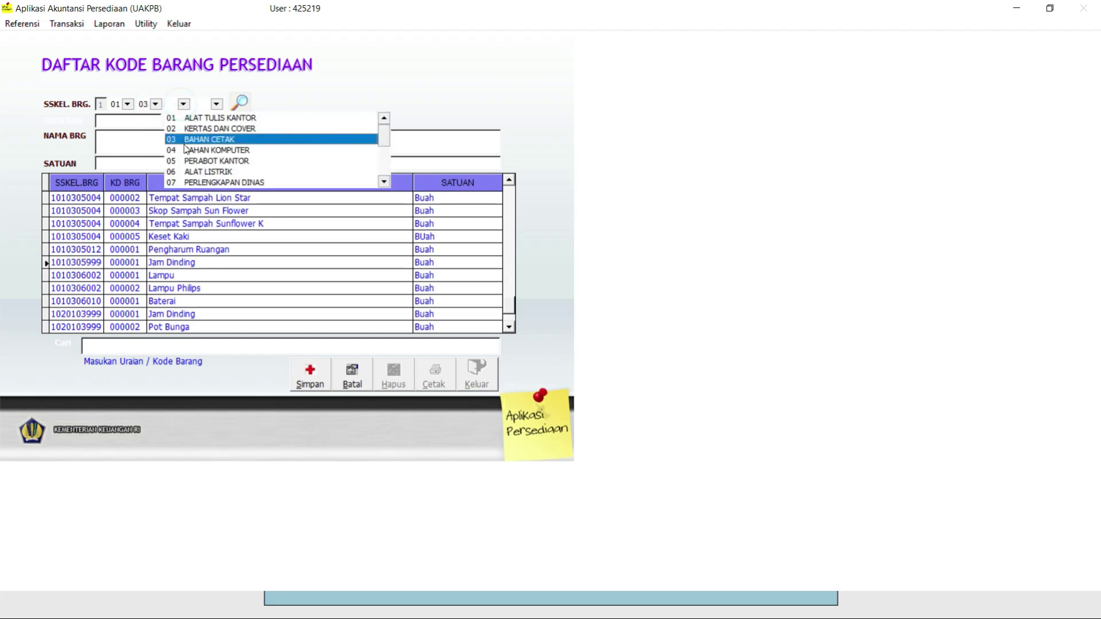
left_click(180, 160)
left_click(216, 104)
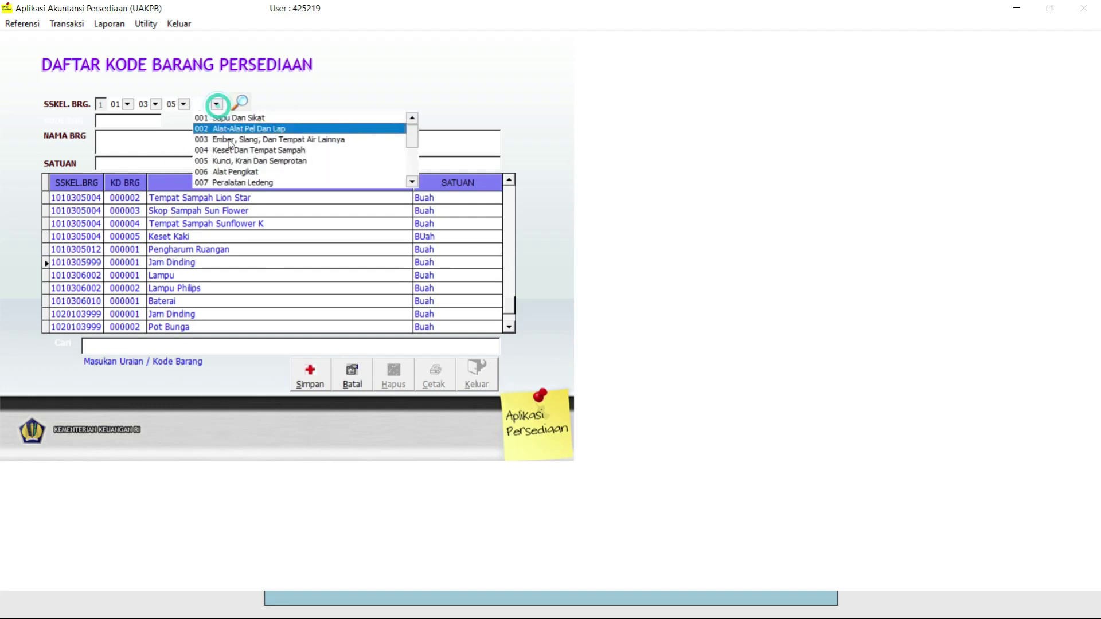
scroll(407, 192, "down", 5)
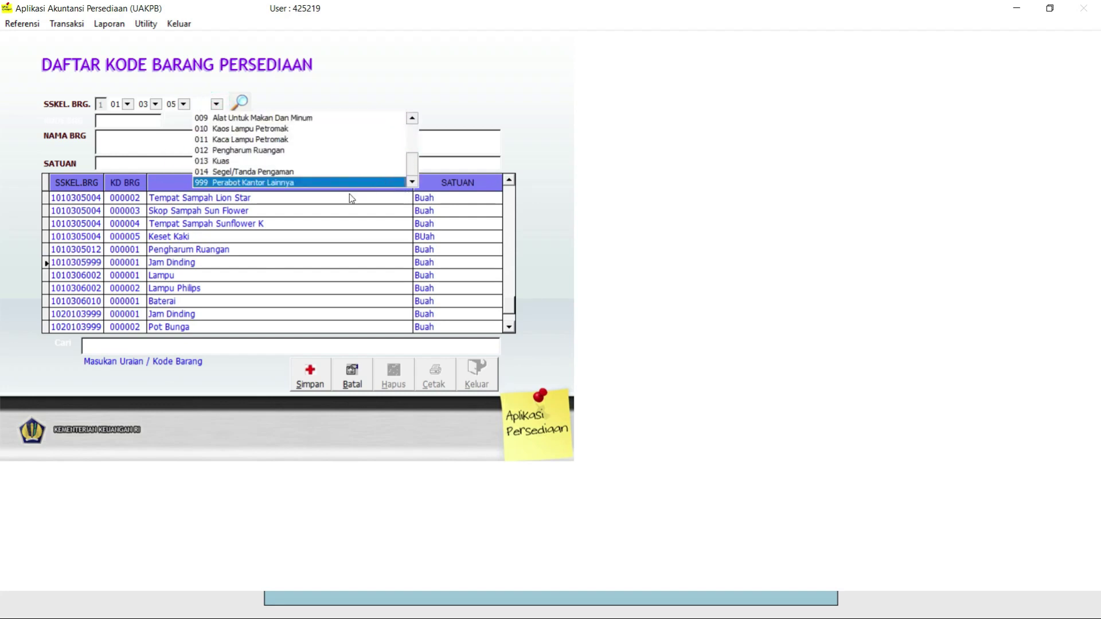
left_click(350, 180)
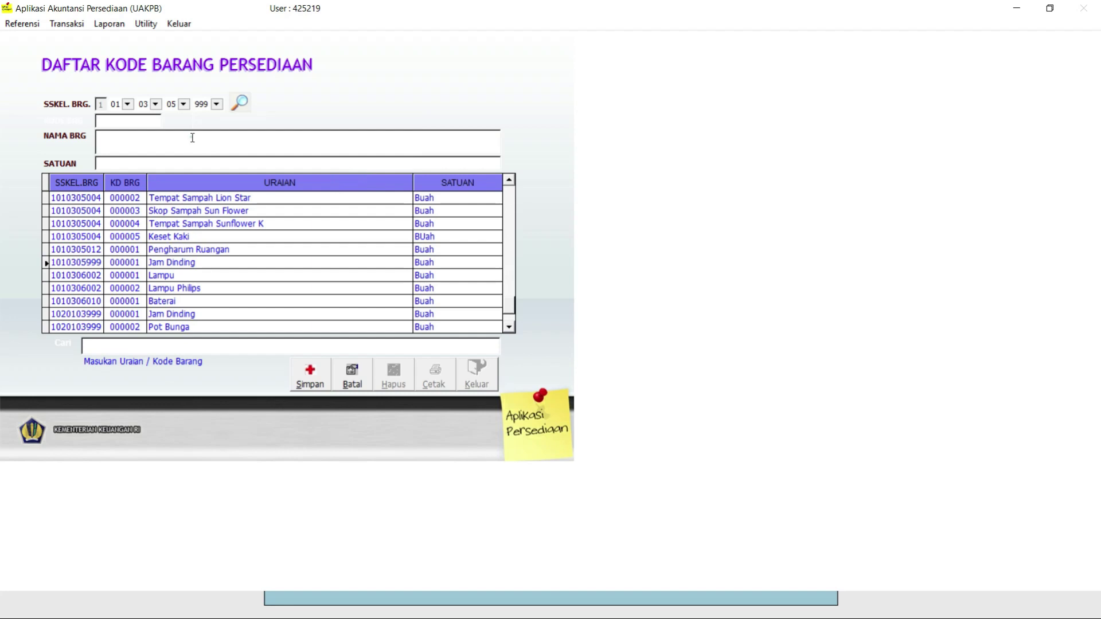
Name the item Pot Bunga with unit Buah, save it and close the item code list
left_click(96, 138)
type("Pot Bunga")
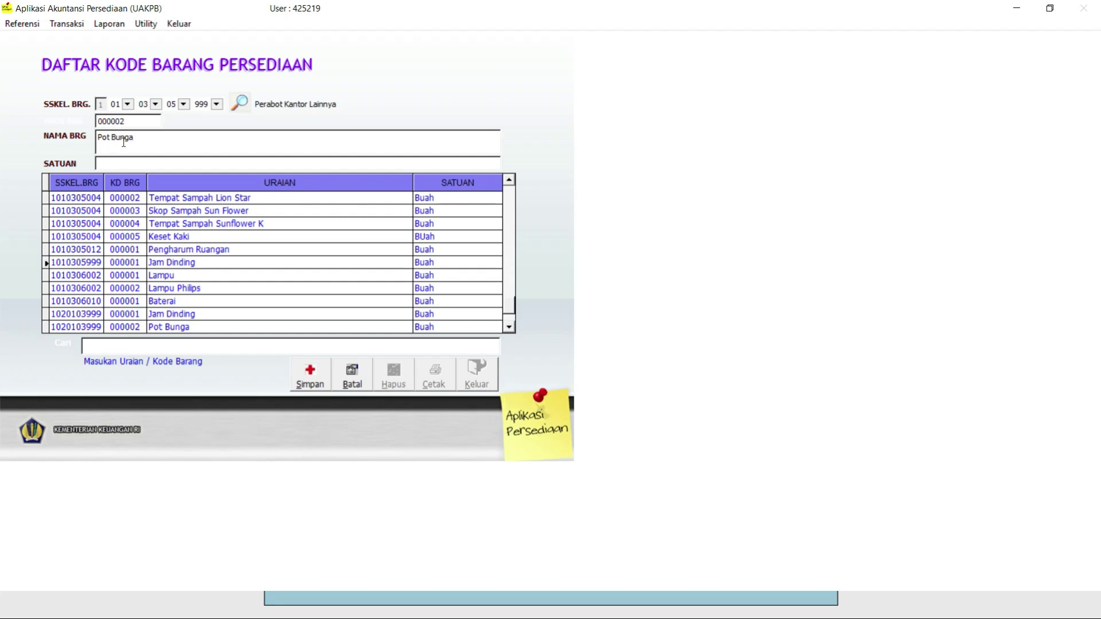
key("Tab")
type("Buah")
left_click(319, 374)
left_click(482, 374)
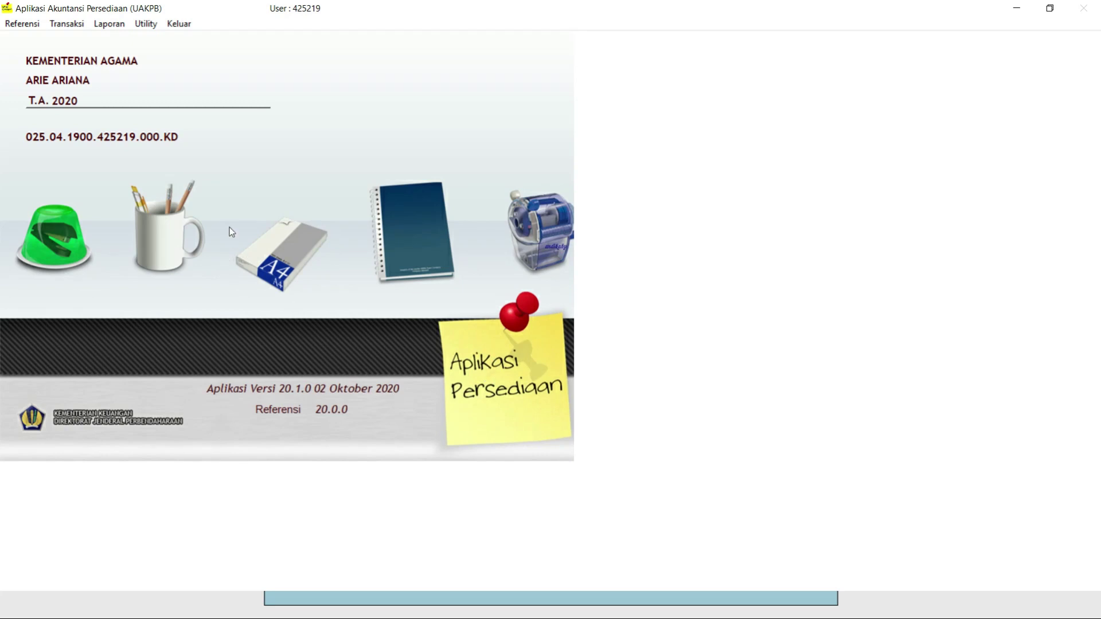
Open the incoming stock purchase (Pembelian) dated 27-11-2020 for editing again
left_click(80, 29)
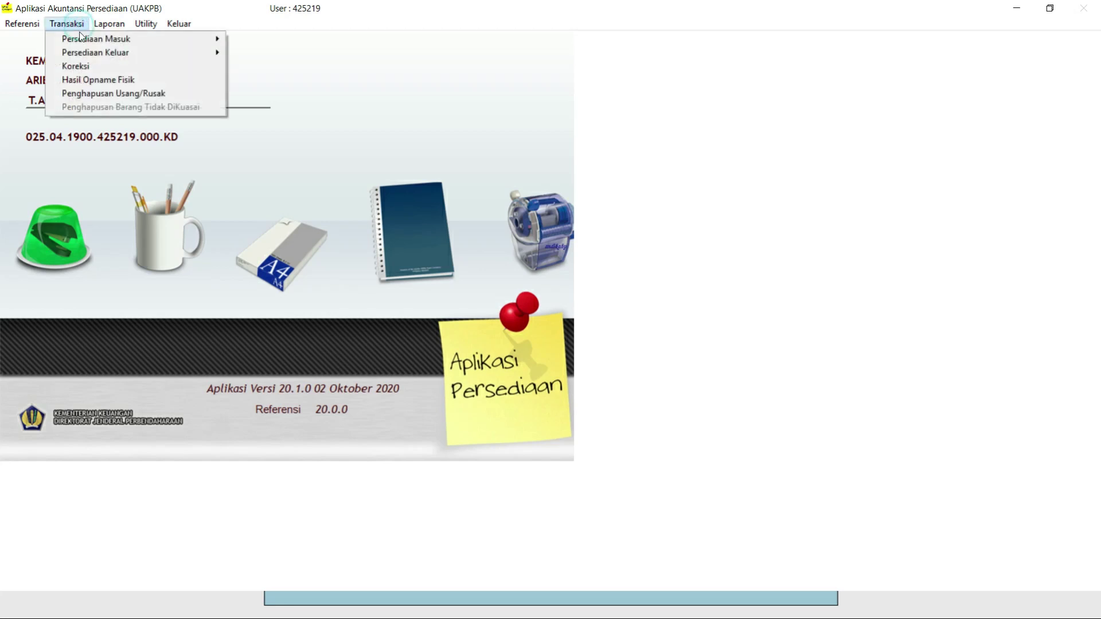
mouse_move(184, 35)
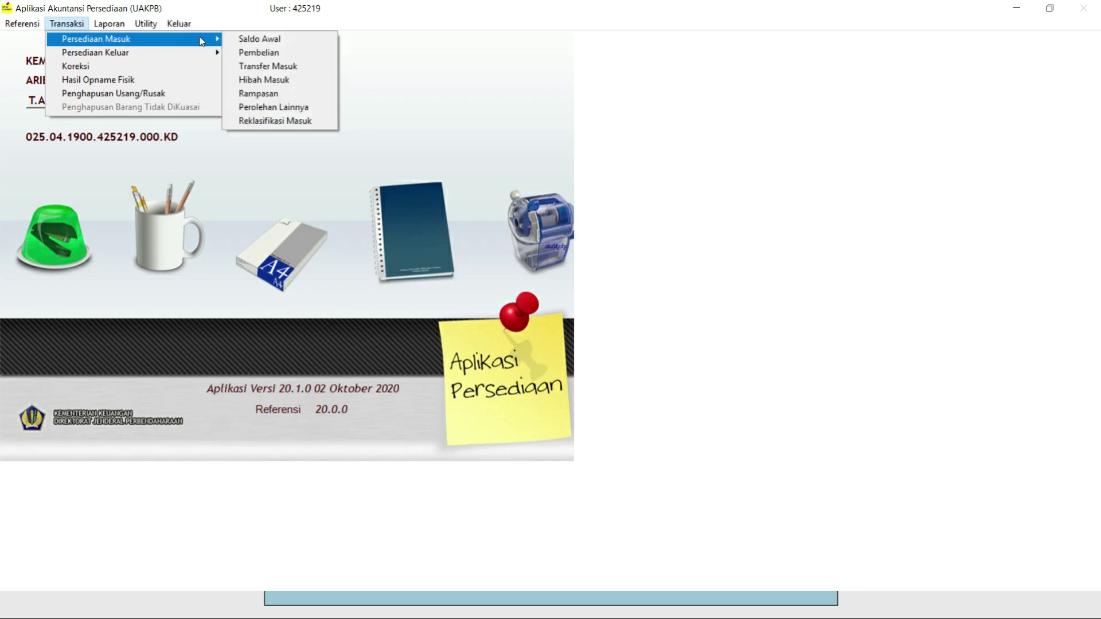
left_click(260, 53)
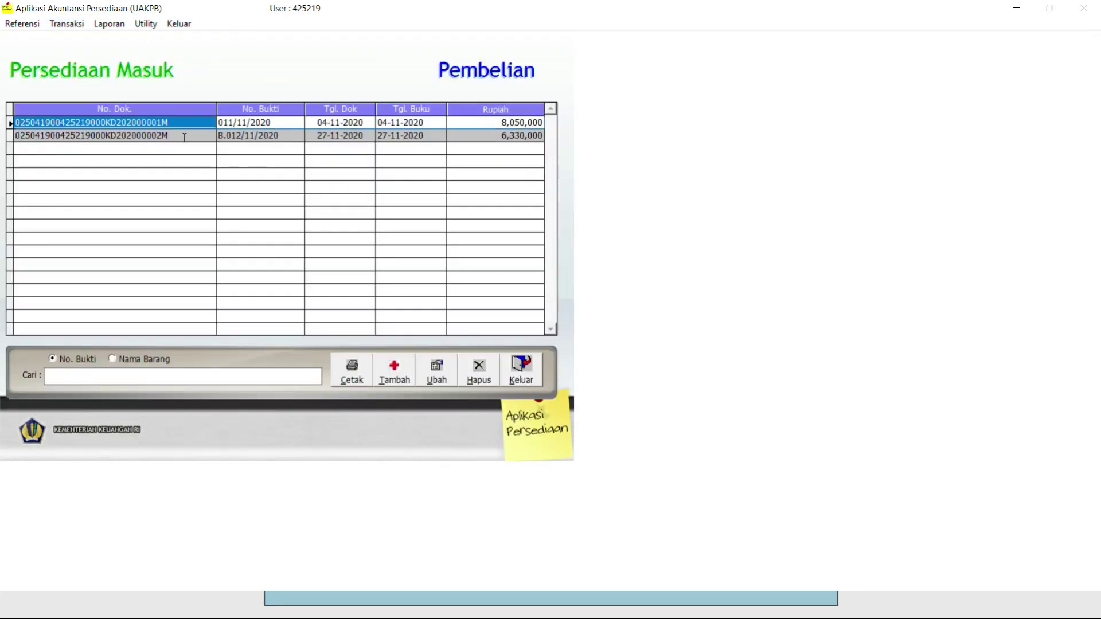
left_click(185, 136)
left_click(437, 370)
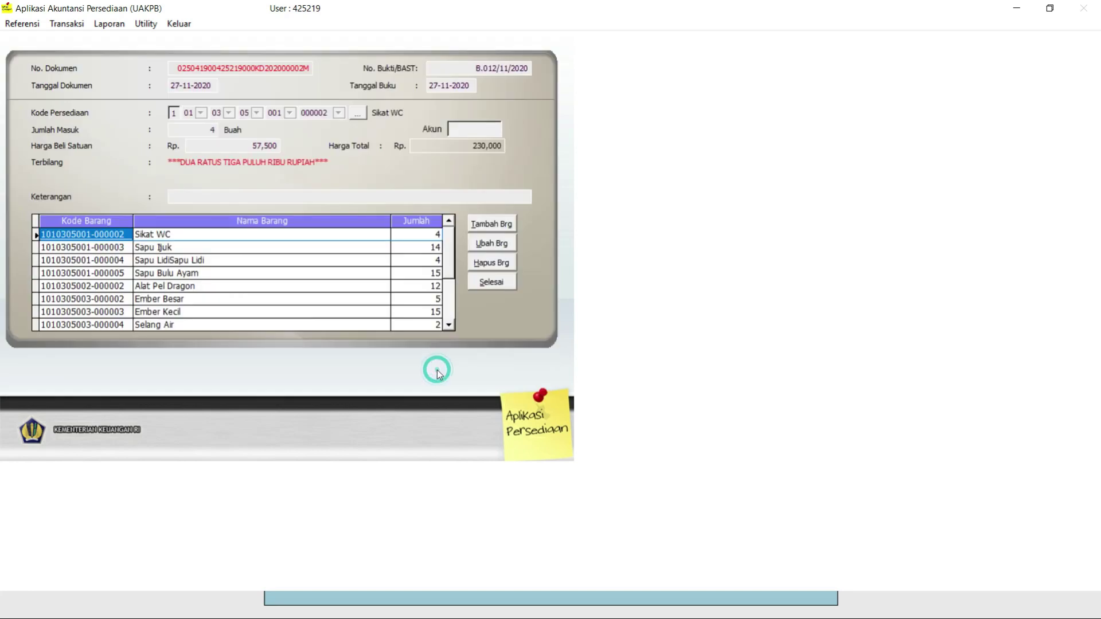
left_click(491, 223)
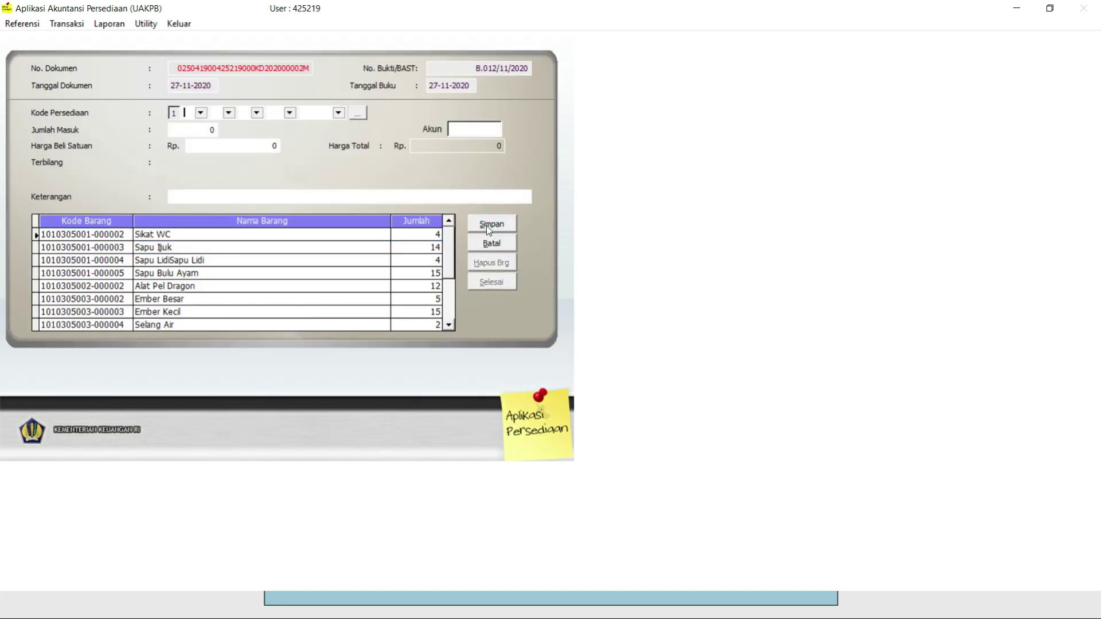
left_click(358, 113)
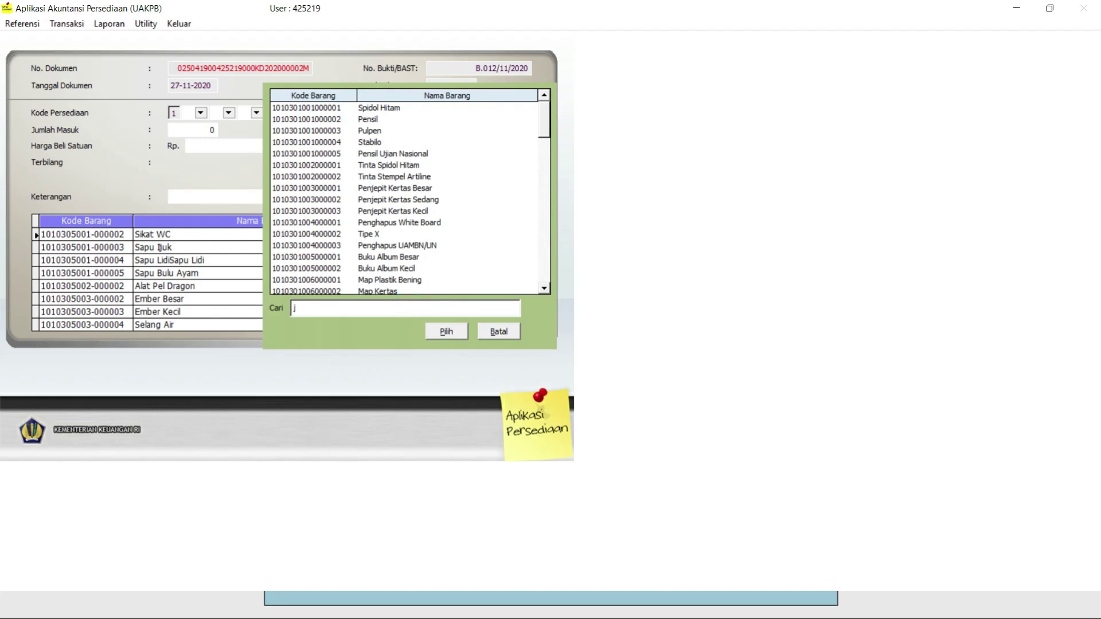
type("jam")
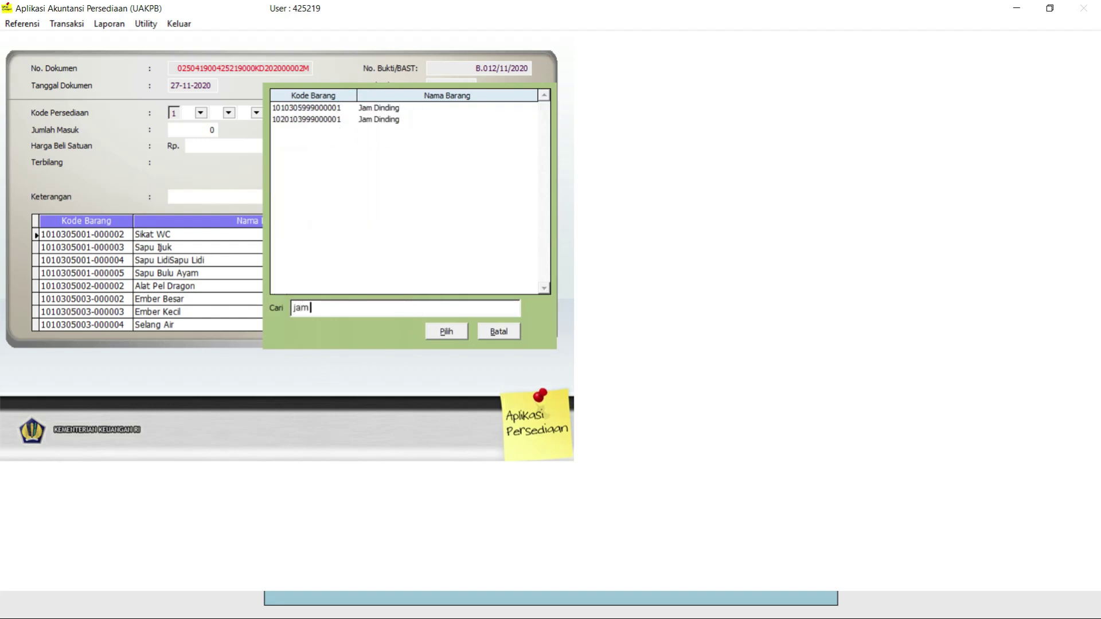
left_click(279, 109)
left_click(452, 330)
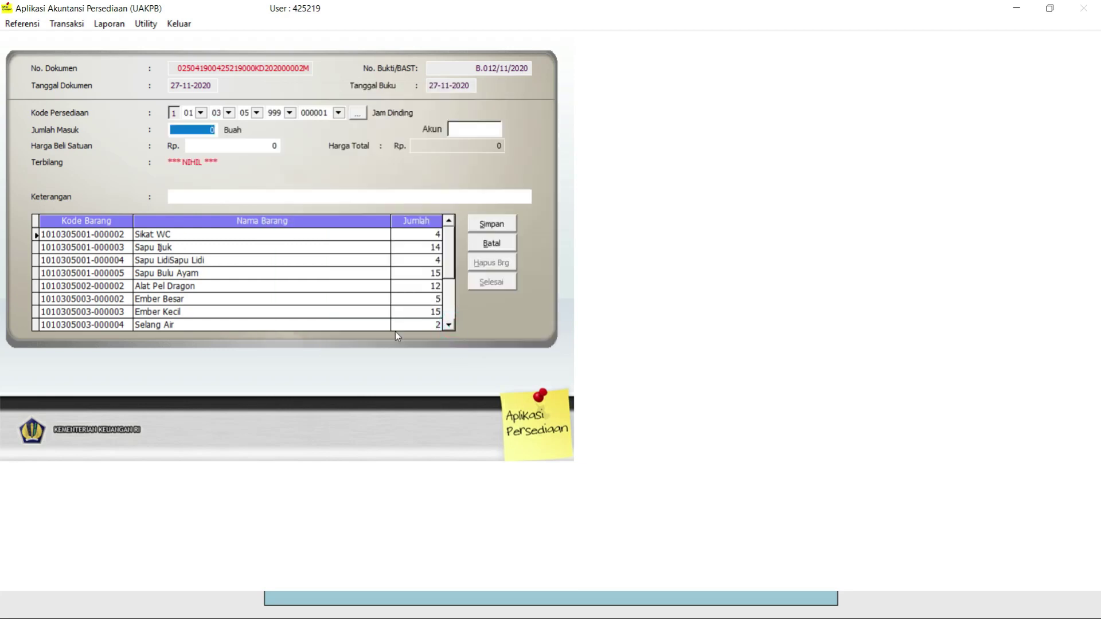
Enter a quantity of 2 and a unit price of Rp 60,000 for Jam Dinding and save the line
type("2")
key("Return")
type("60000")
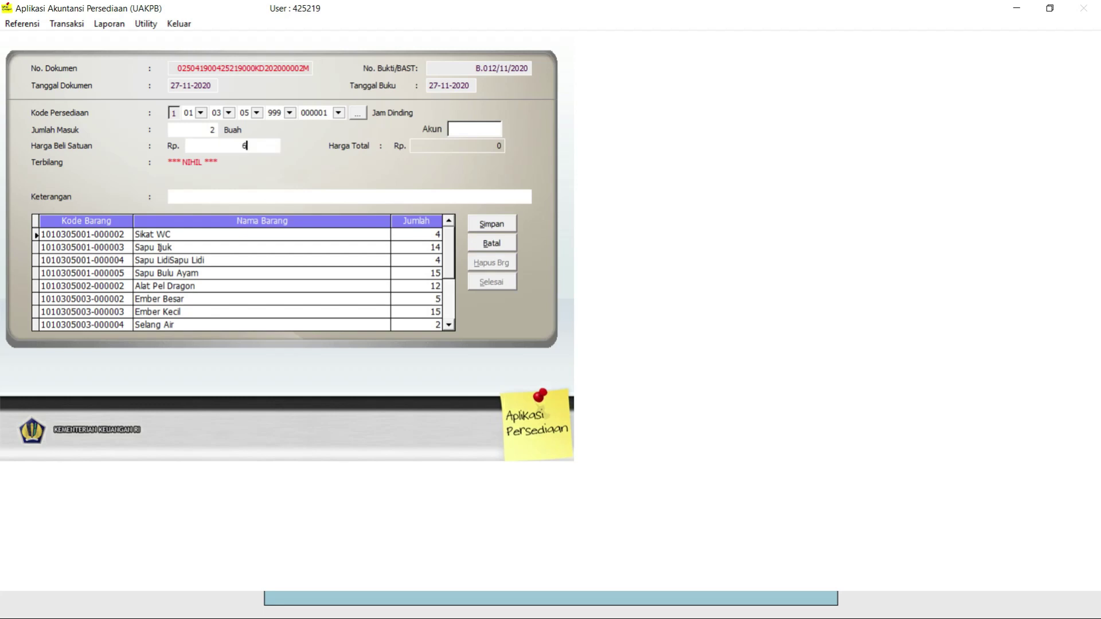
key("Return")
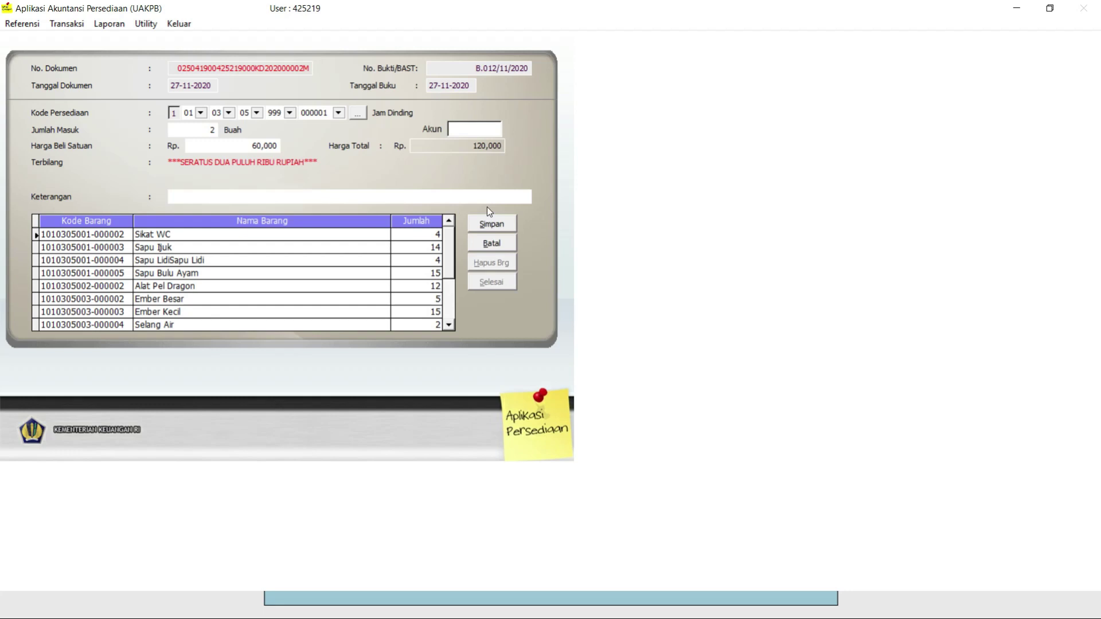
left_click(497, 223)
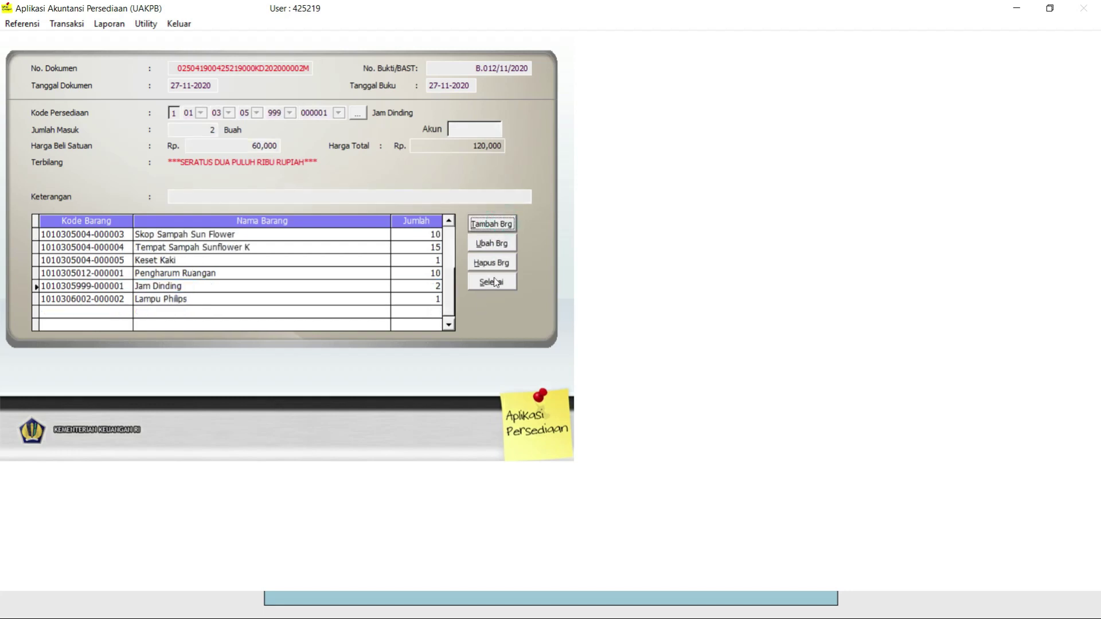
left_click(497, 225)
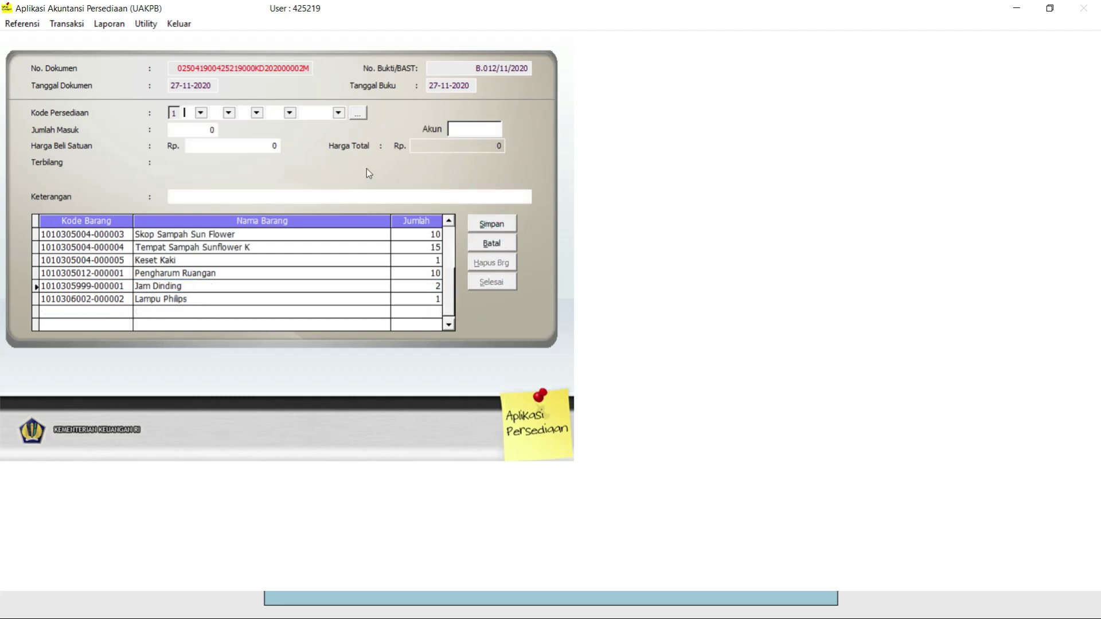
left_click(358, 115)
double_click(336, 313)
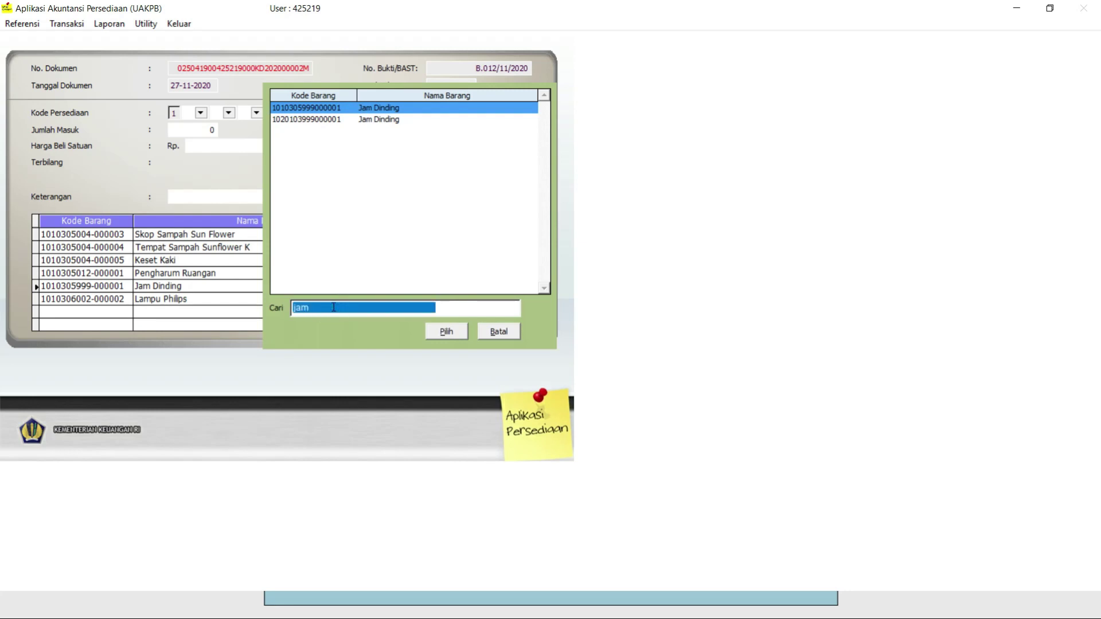
key("BackSpace")
type("po")
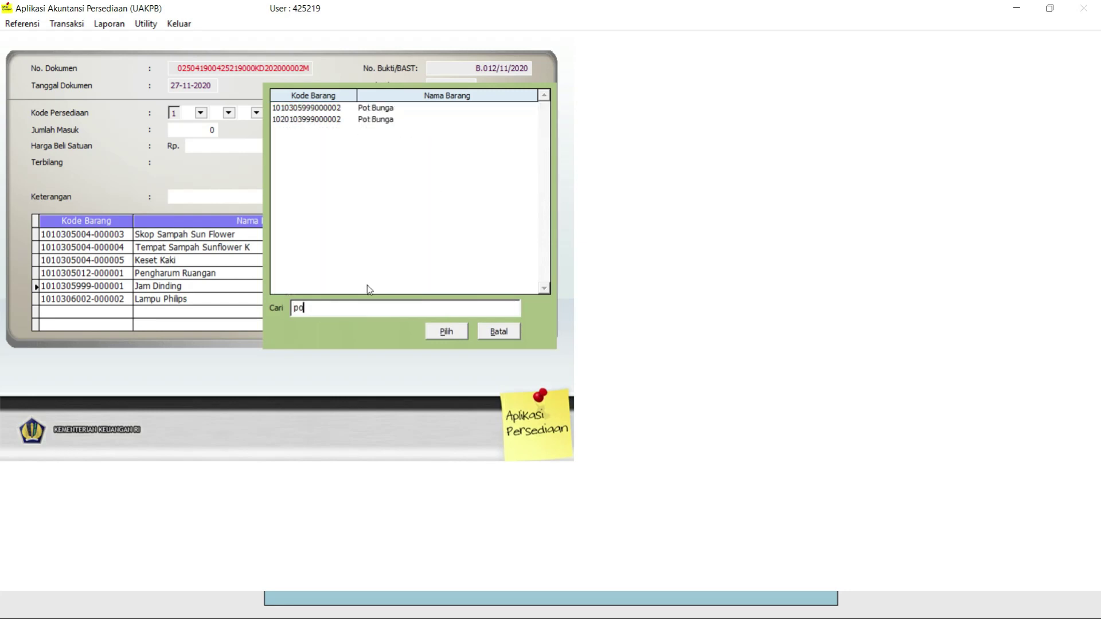
double_click(369, 109)
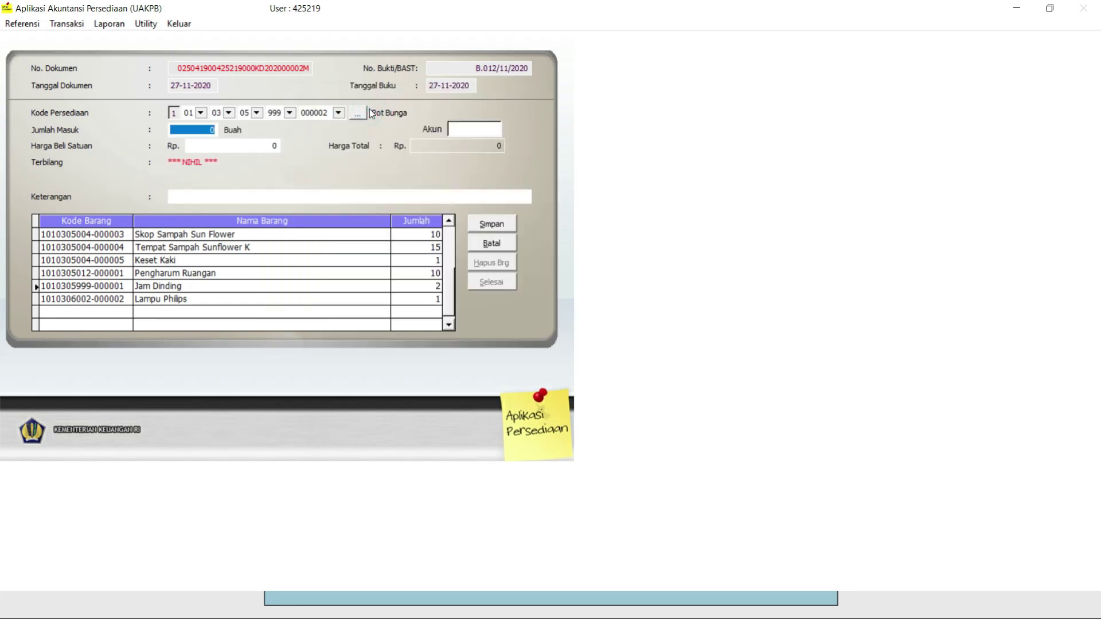
Enter a quantity of 30 and a unit price of Rp 50,000 for Pot Bunga, save the line and close the purchase transactions
type("30")
key("Tab")
type("50000")
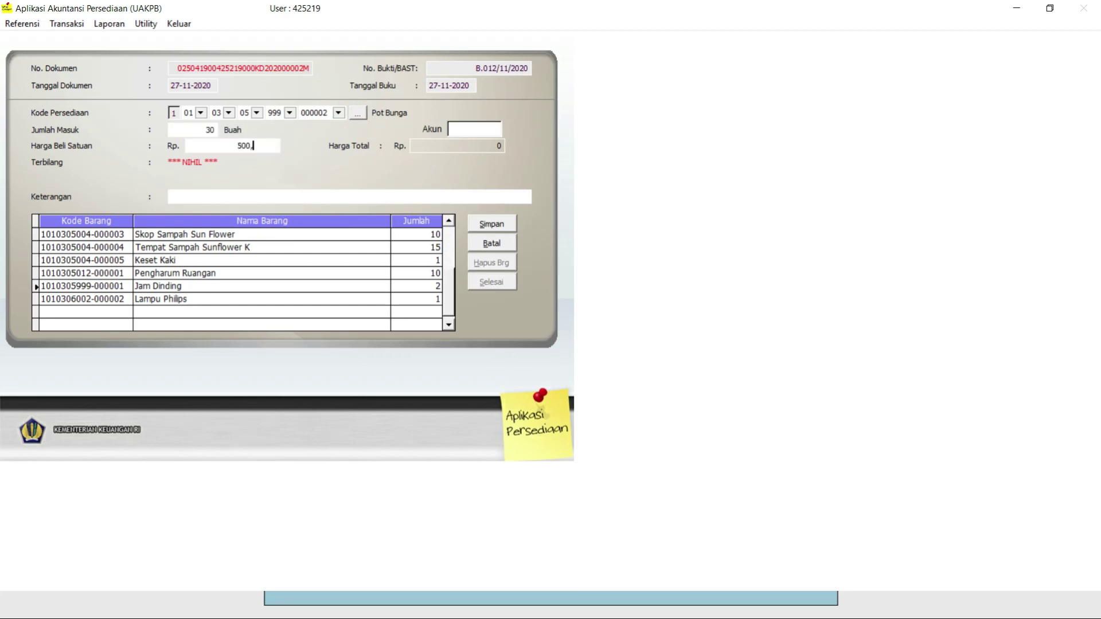
key("Tab")
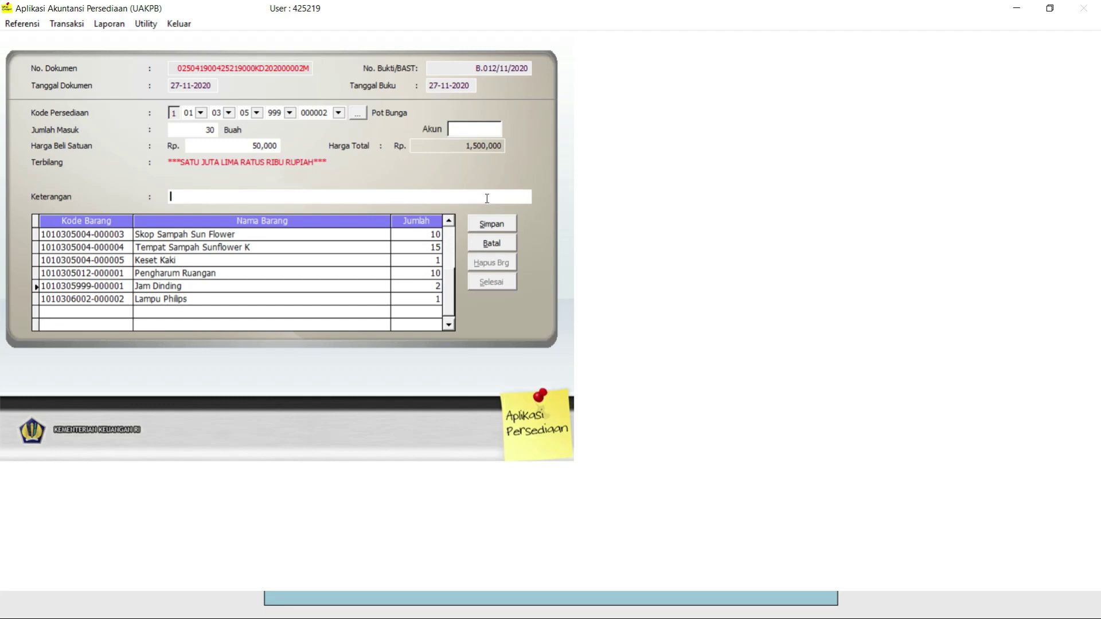
left_click(506, 226)
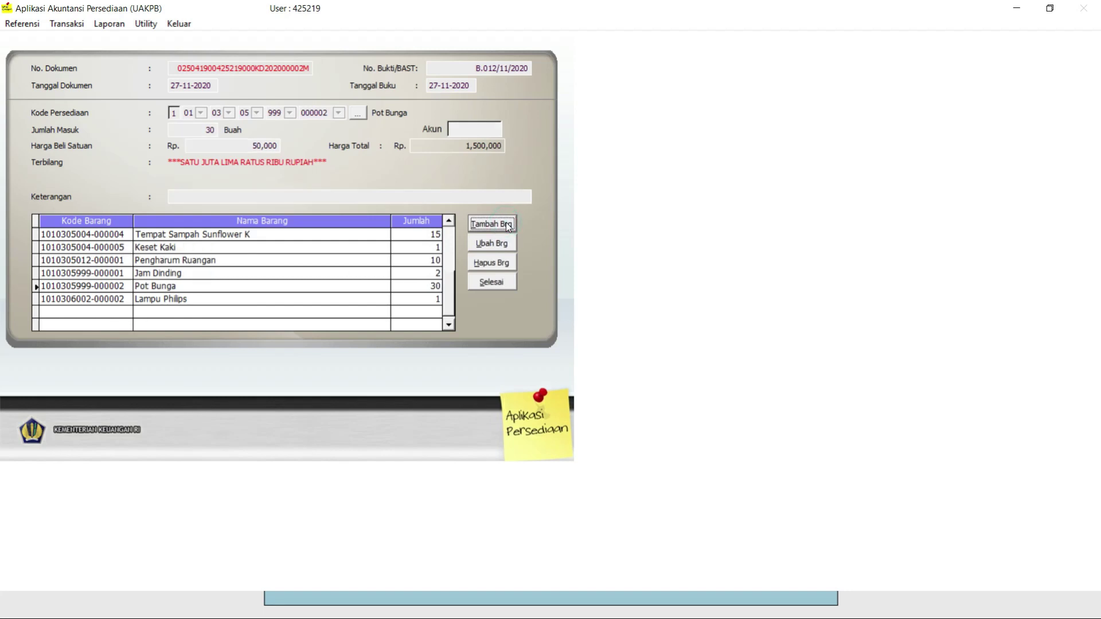
left_click(505, 287)
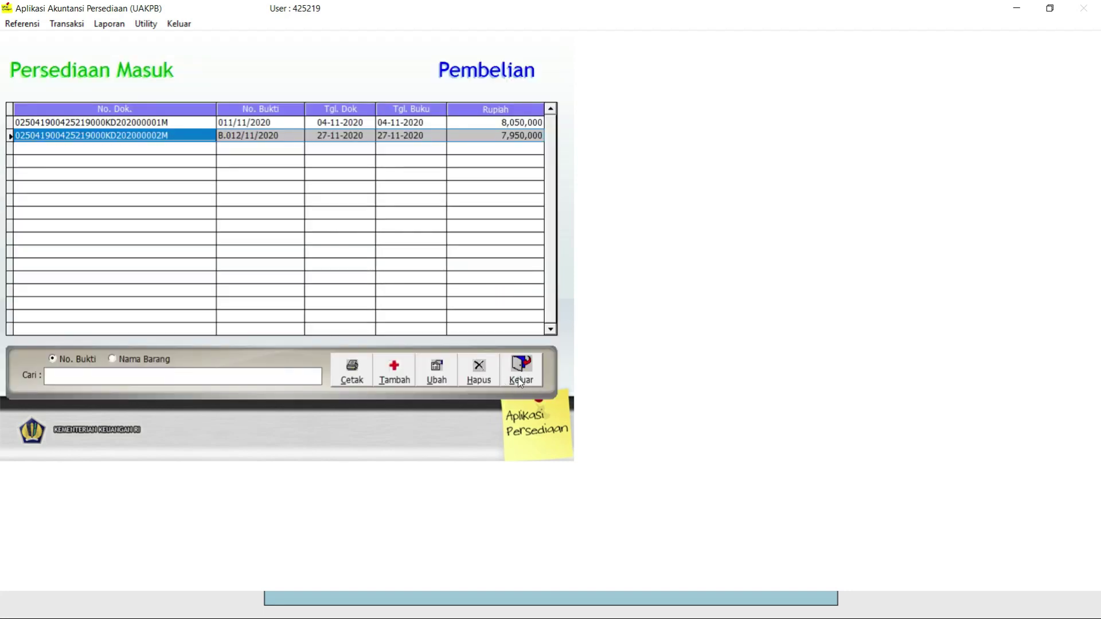
left_click(521, 367)
Open the outgoing stock usage (Pemakaian) transaction dated 30-11-2020 for editing
left_click(66, 23)
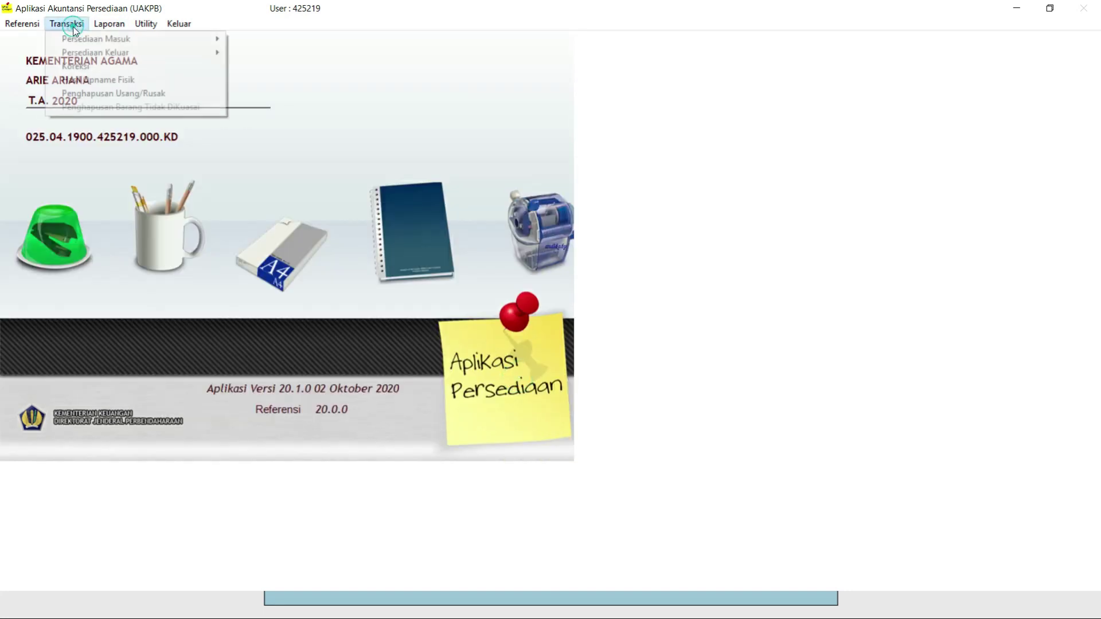
mouse_move(110, 57)
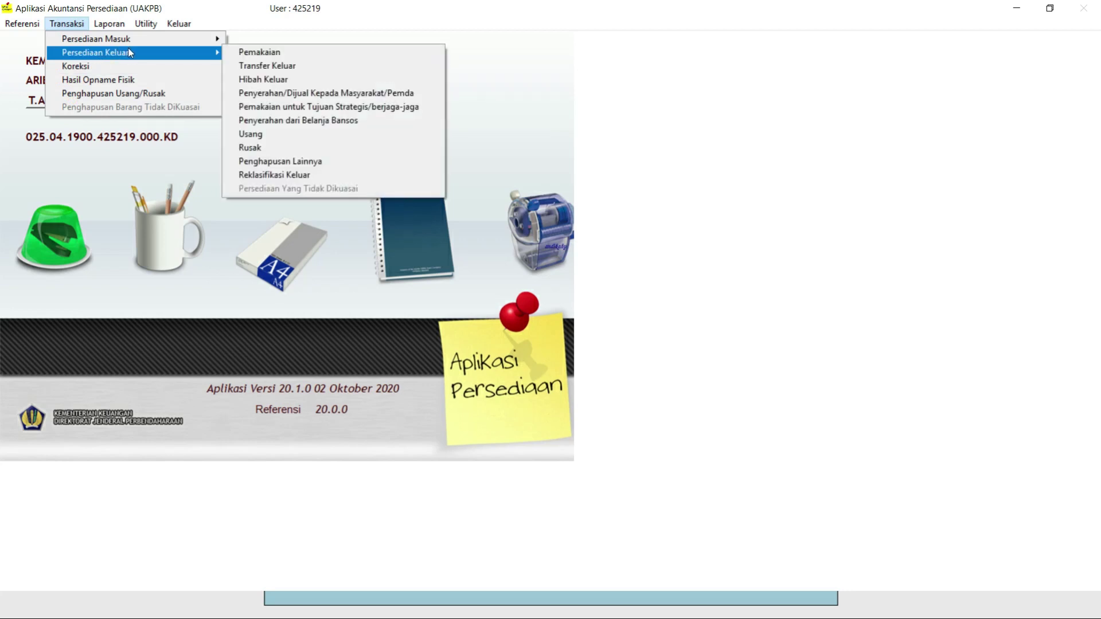
left_click(255, 53)
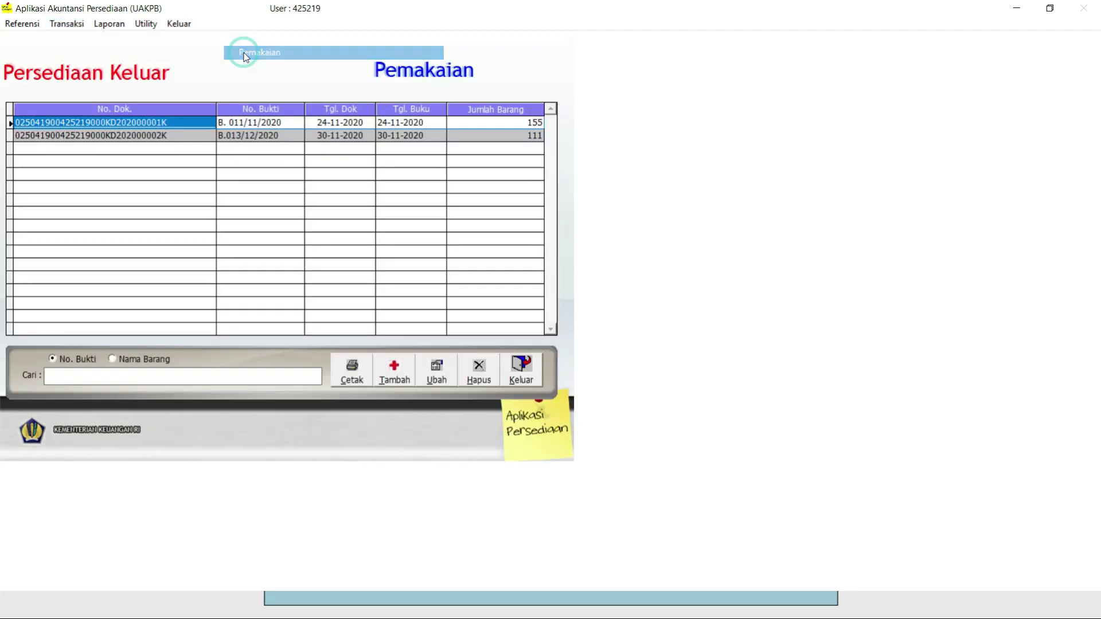
left_click(264, 136)
left_click(437, 374)
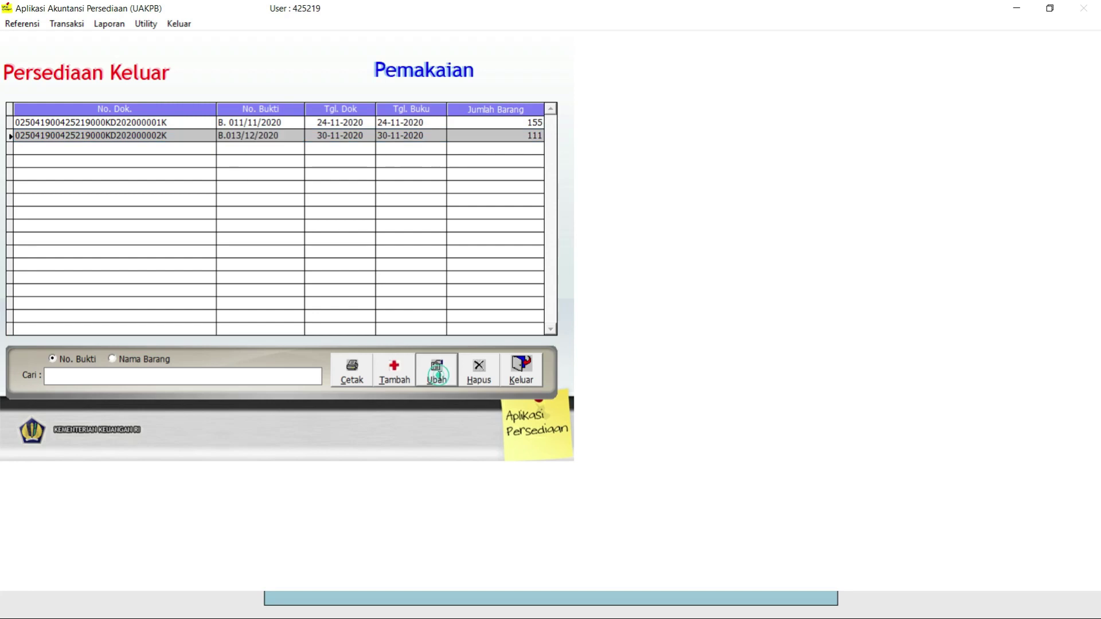
left_click(505, 276)
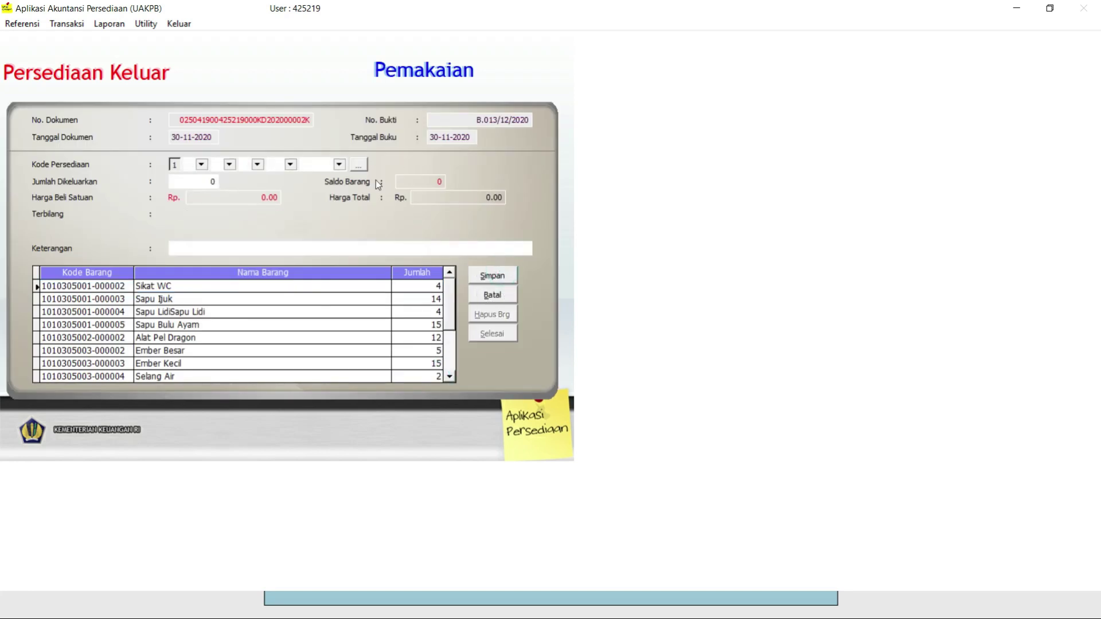
left_click(358, 164)
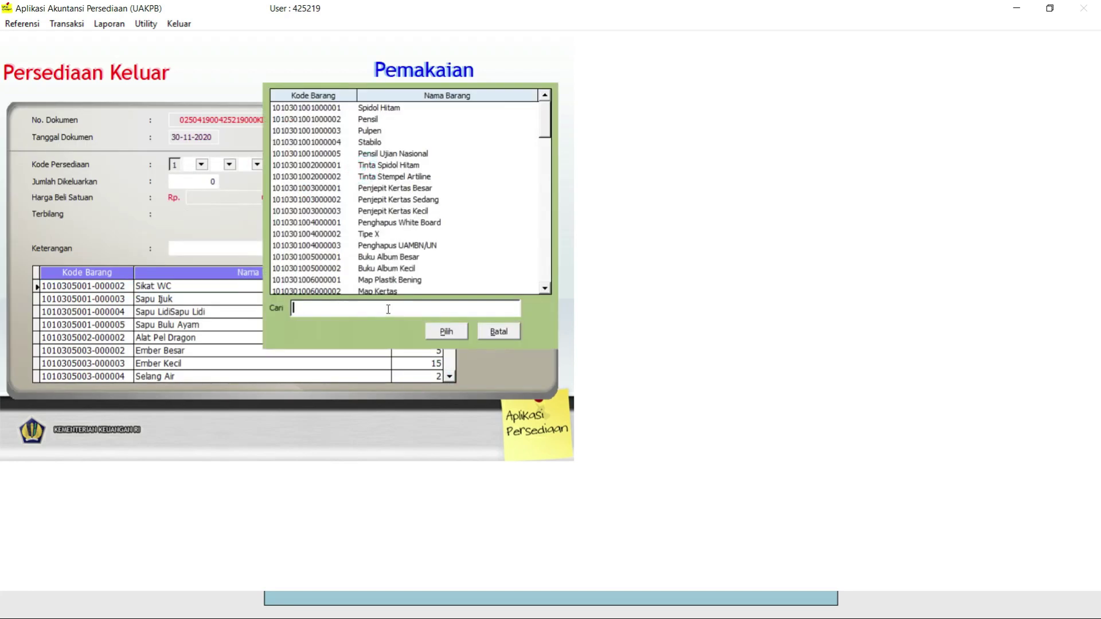
type("pot")
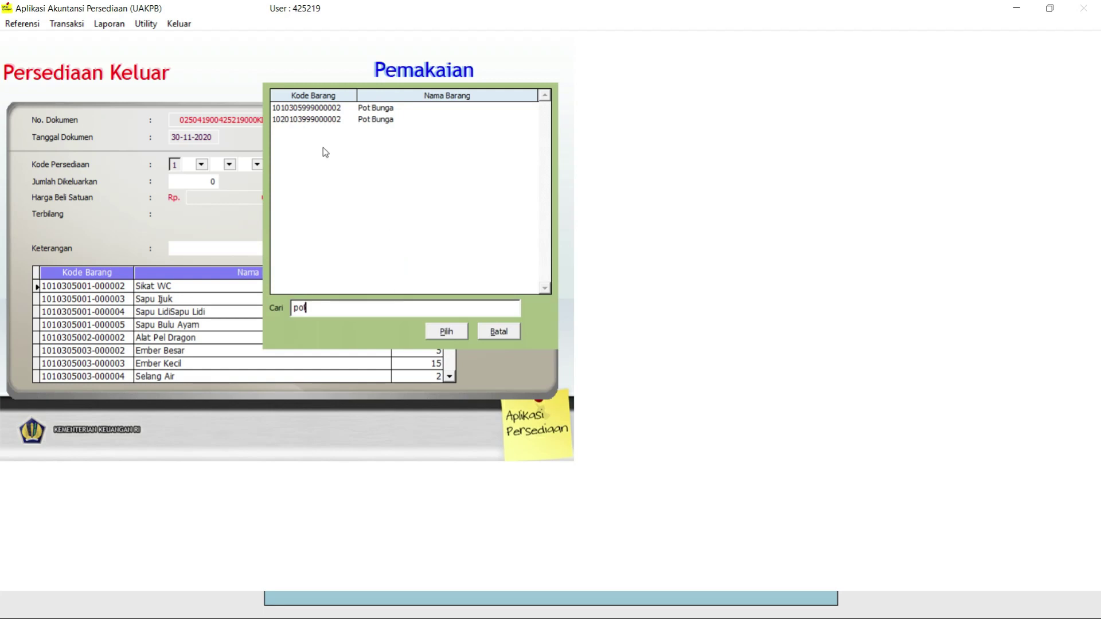
double_click(316, 108)
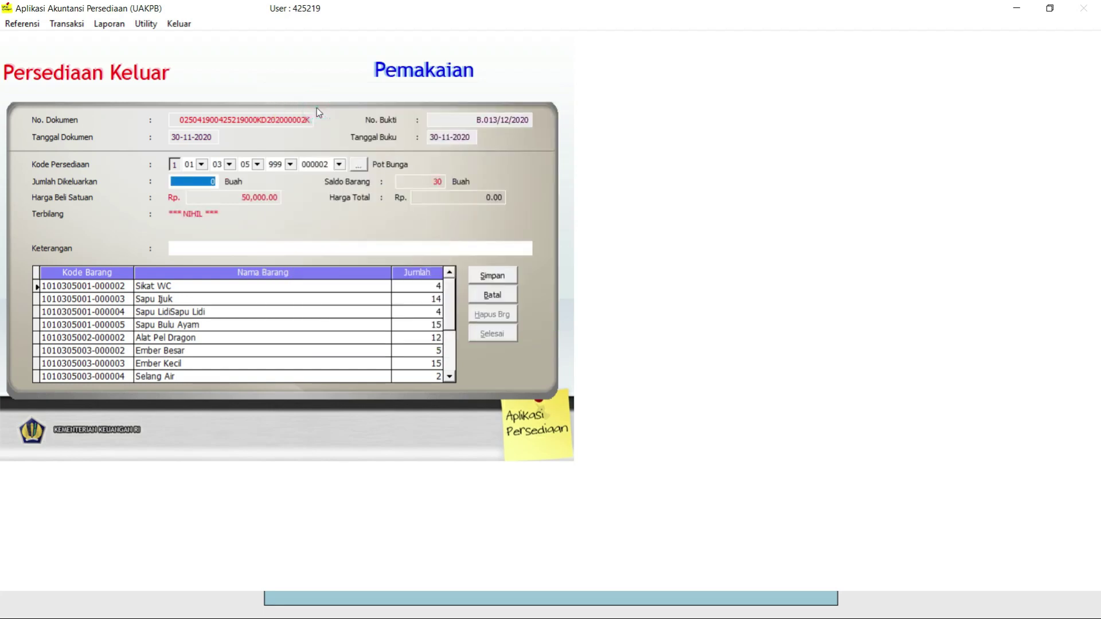
type("30")
left_click(171, 248)
left_click(504, 278)
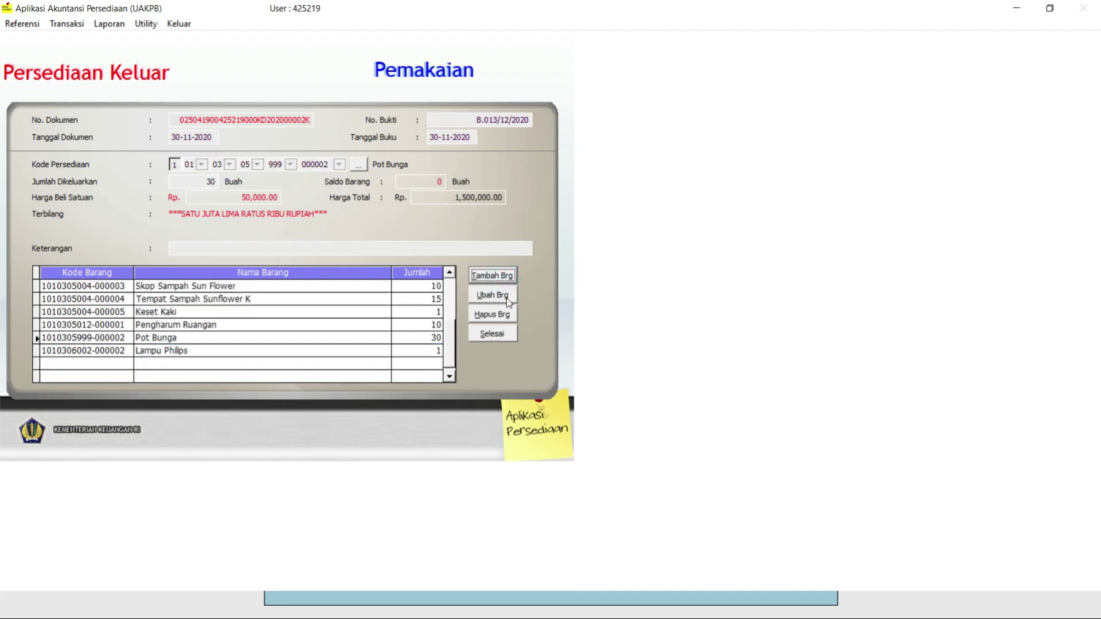
left_click(499, 277)
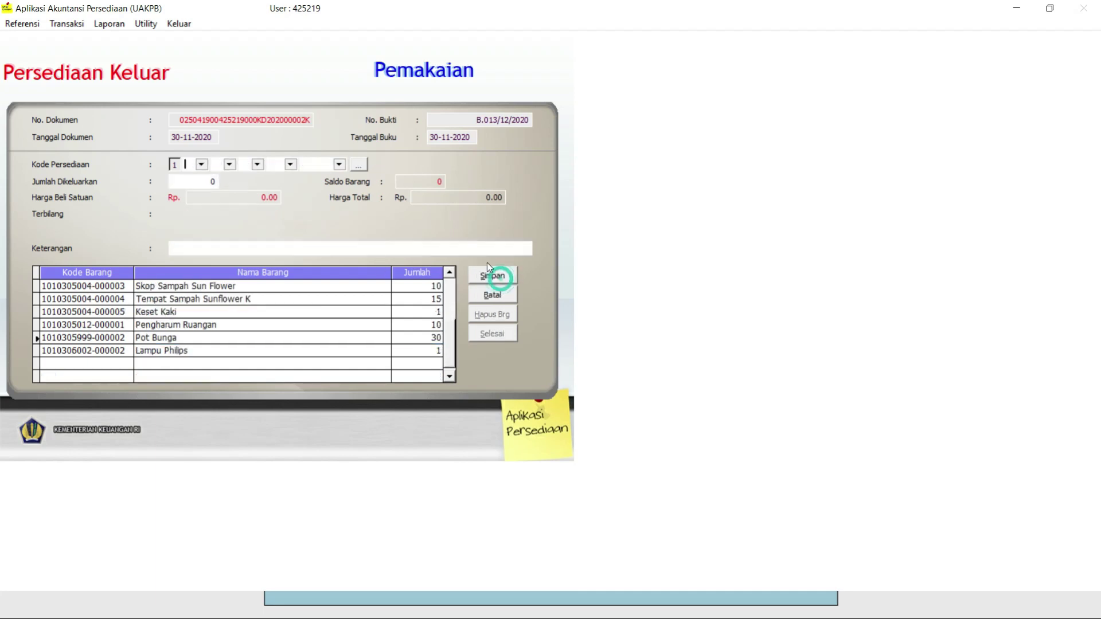
left_click(358, 165)
double_click(327, 308)
triple_click(326, 308)
type("jam")
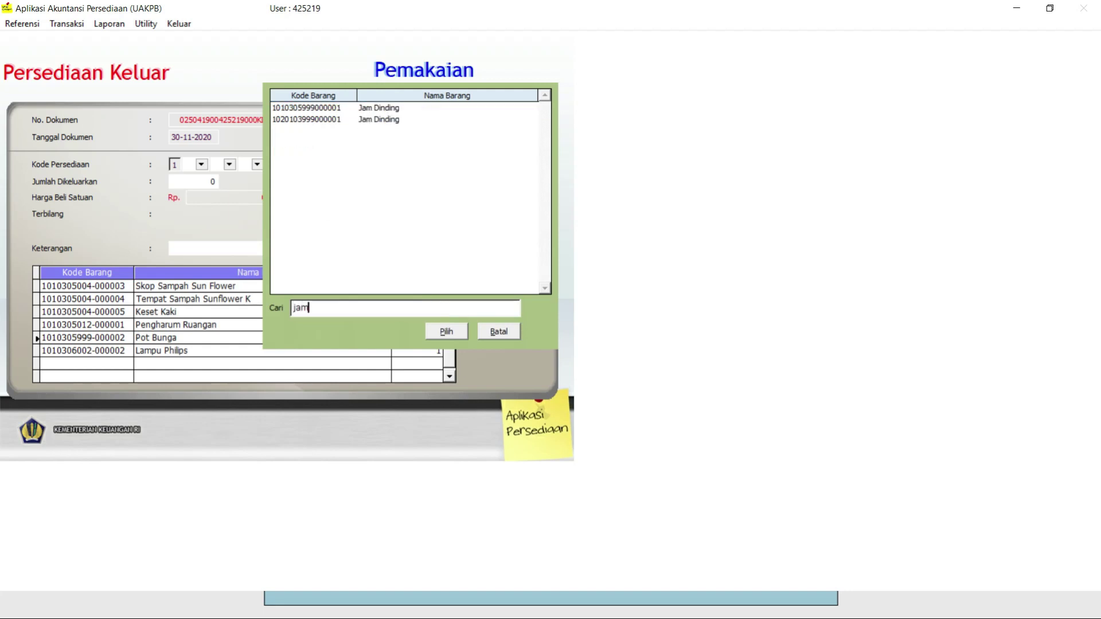
double_click(378, 107)
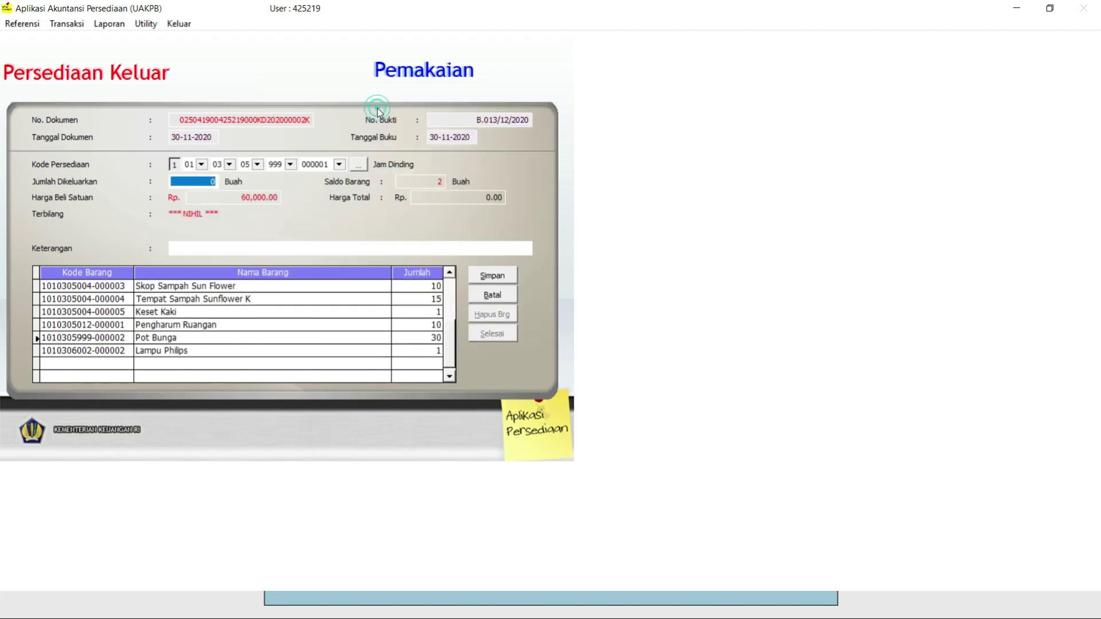
Enter an issued quantity of 2 for Jam Dinding, save the line and close the usage transactions
type("2")
key("Return")
left_click(507, 275)
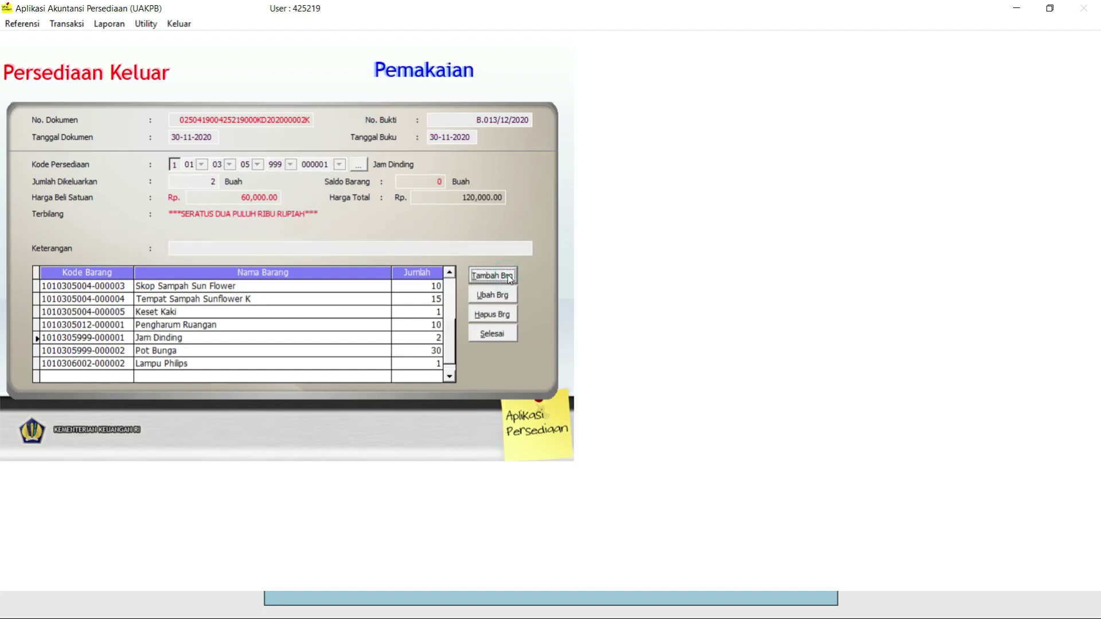
left_click(490, 336)
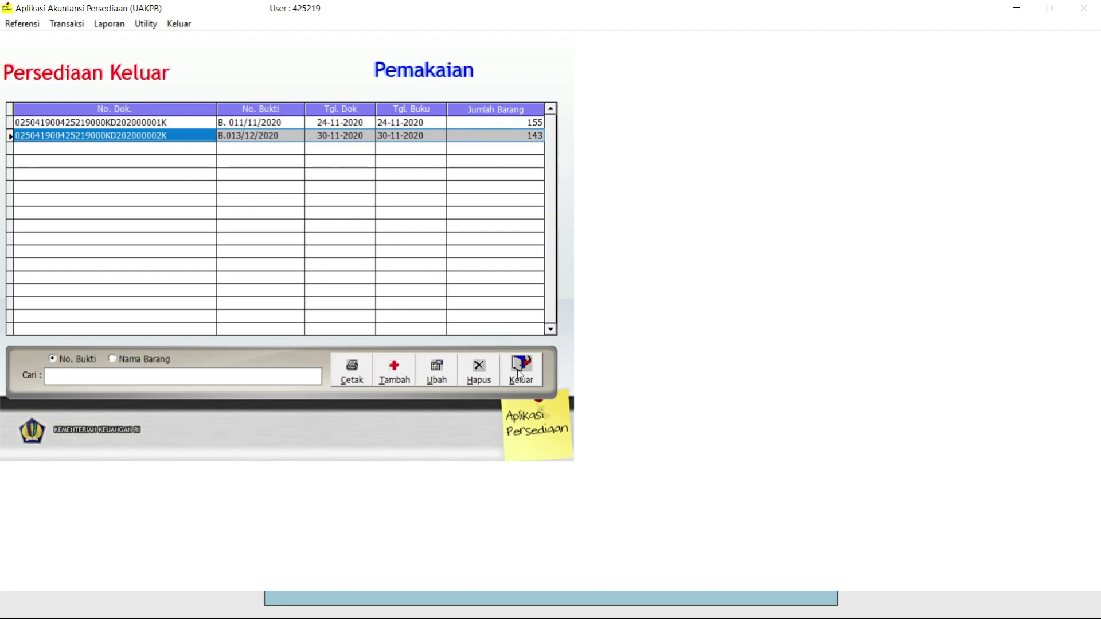
left_click(519, 370)
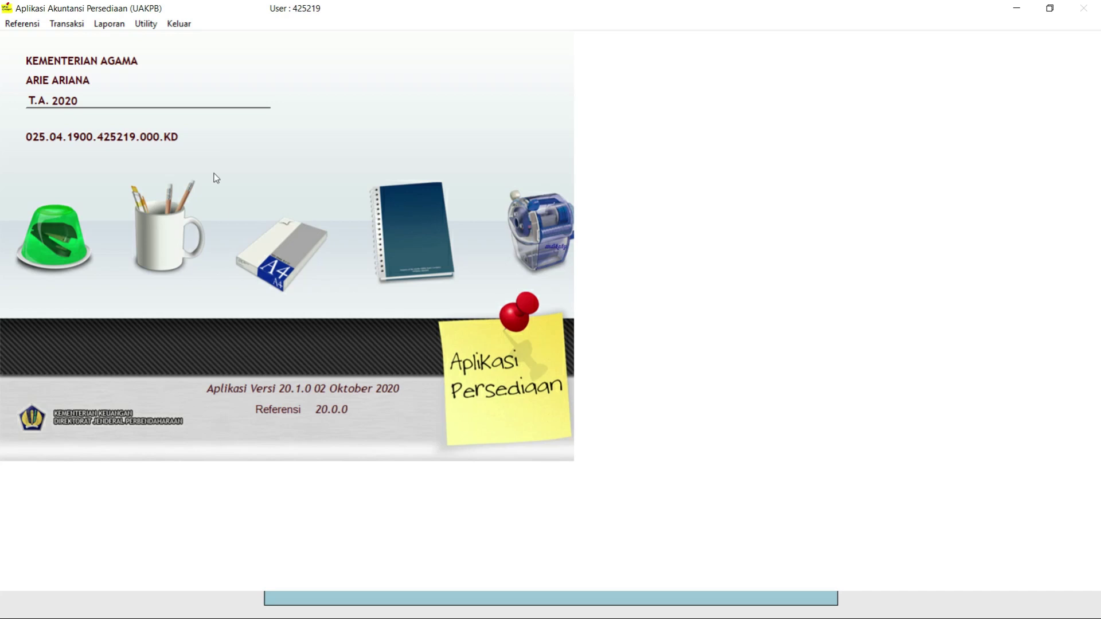
Send the inventory transactions for month 11 of 2020 to SIMAK-BMN, using the file location C:\PSEDIA10\KIRIM\
left_click(151, 26)
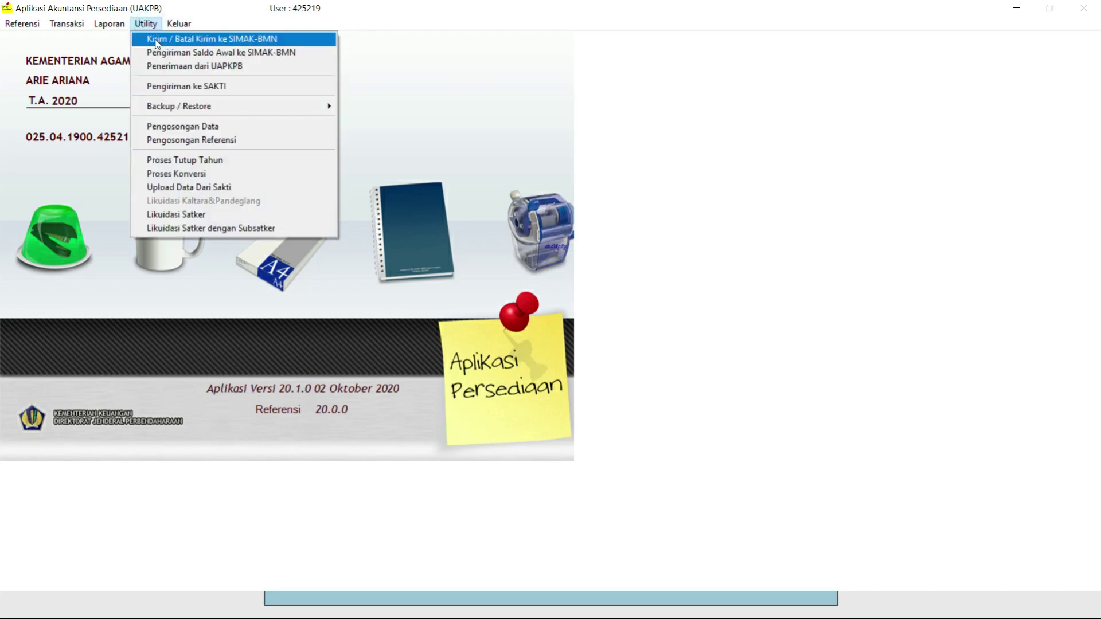
left_click(156, 41)
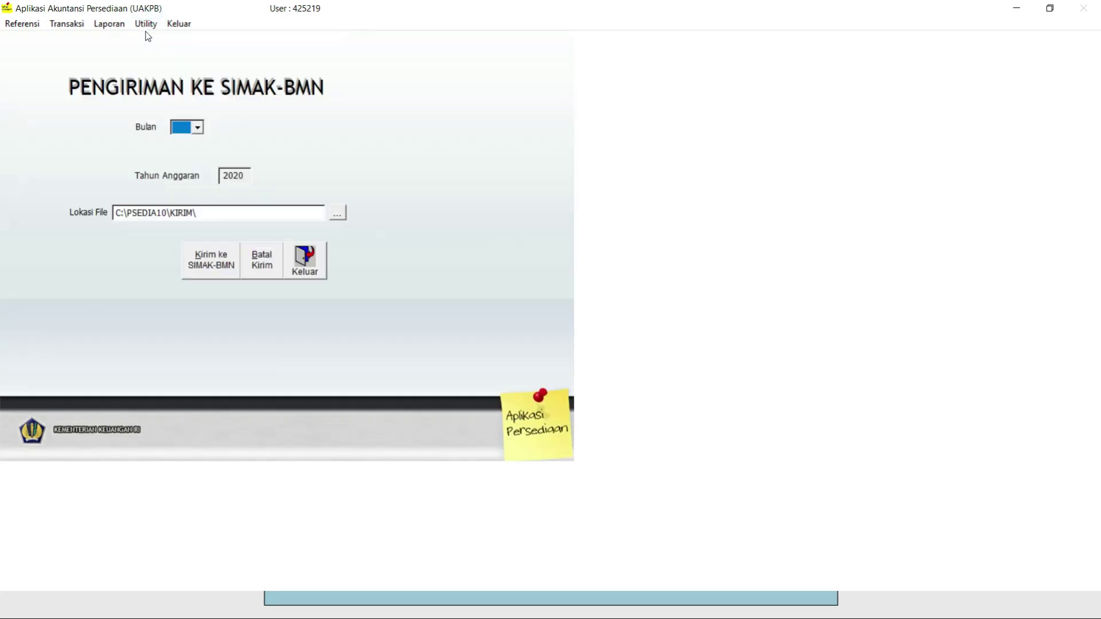
left_click(198, 127)
left_click(274, 212)
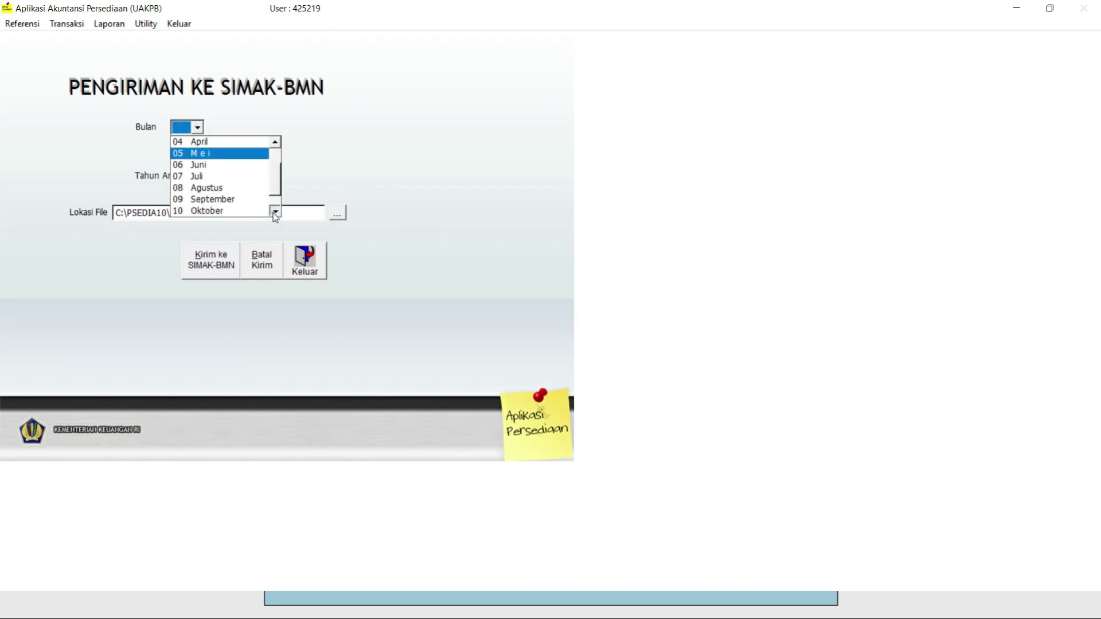
left_click(250, 214)
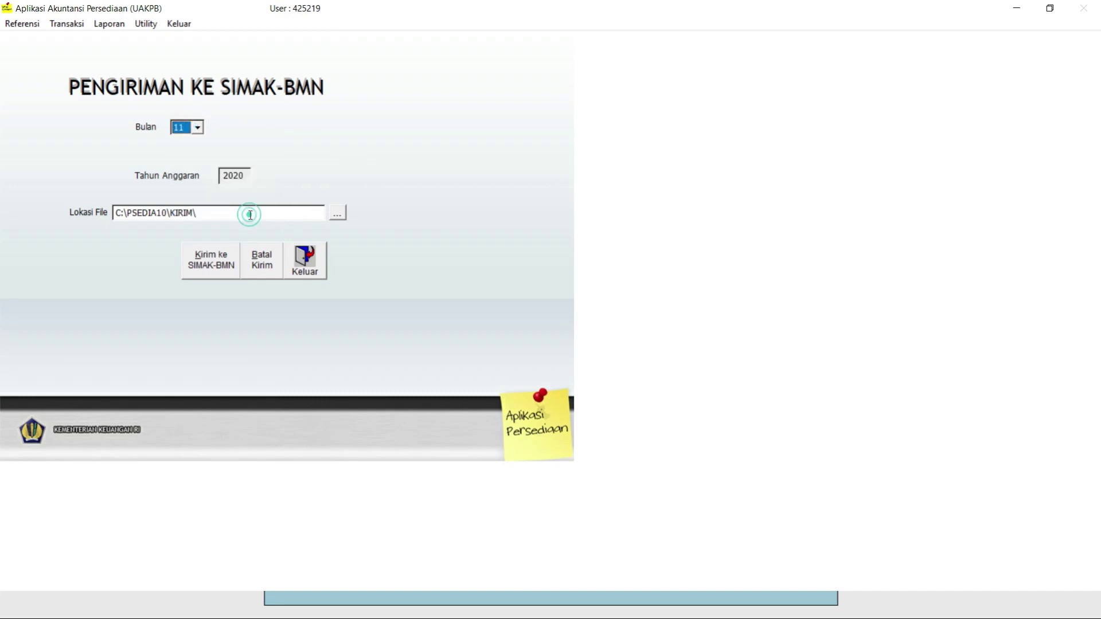
left_click(213, 272)
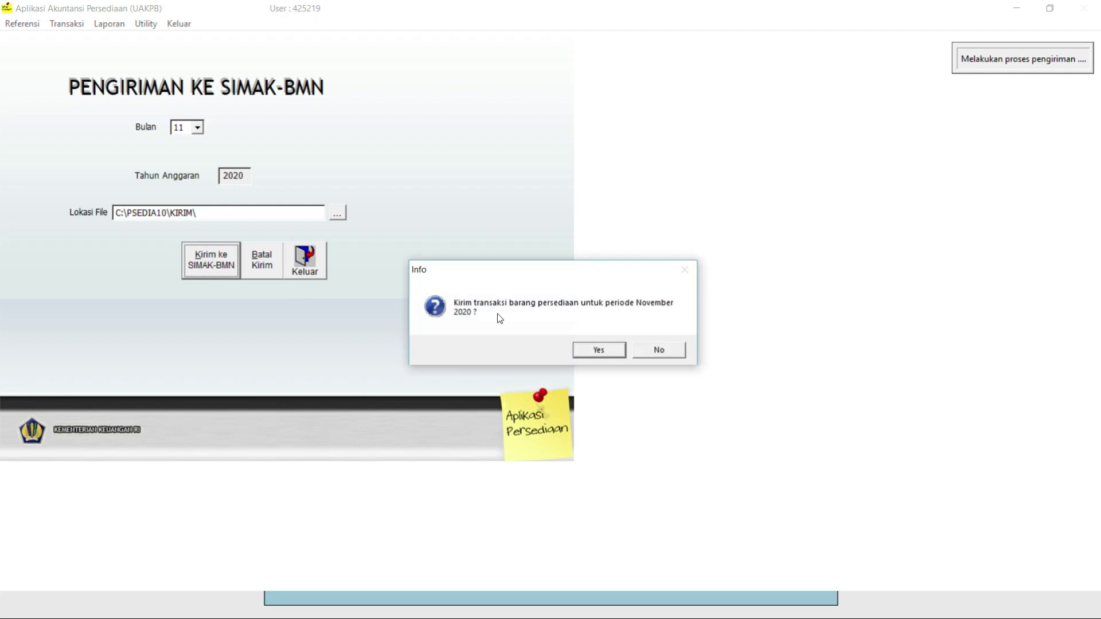
left_click(588, 351)
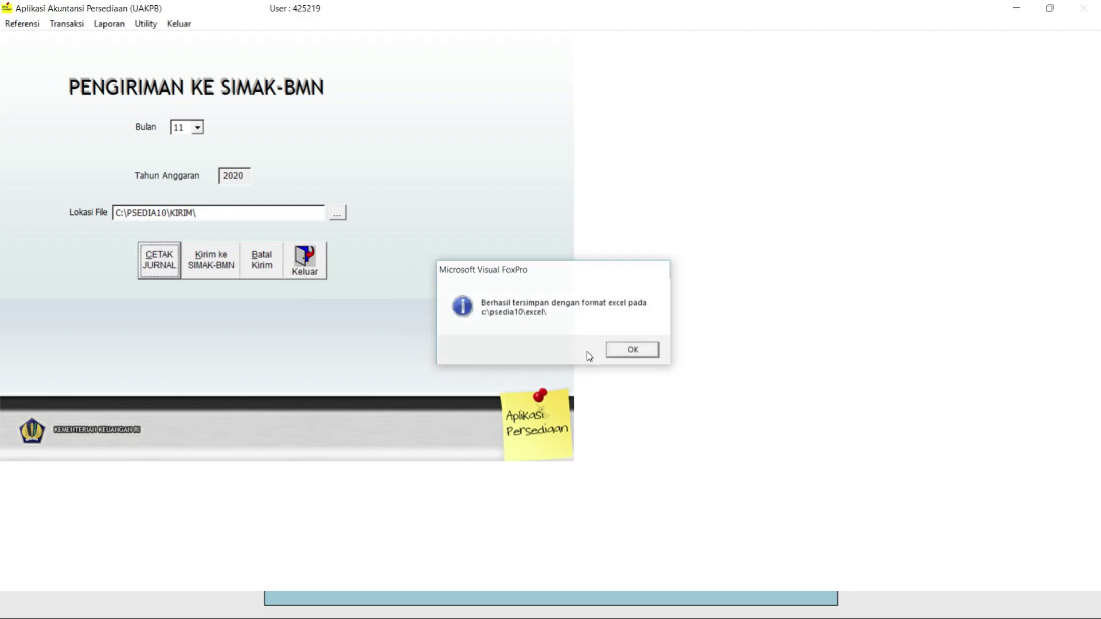
key("Return")
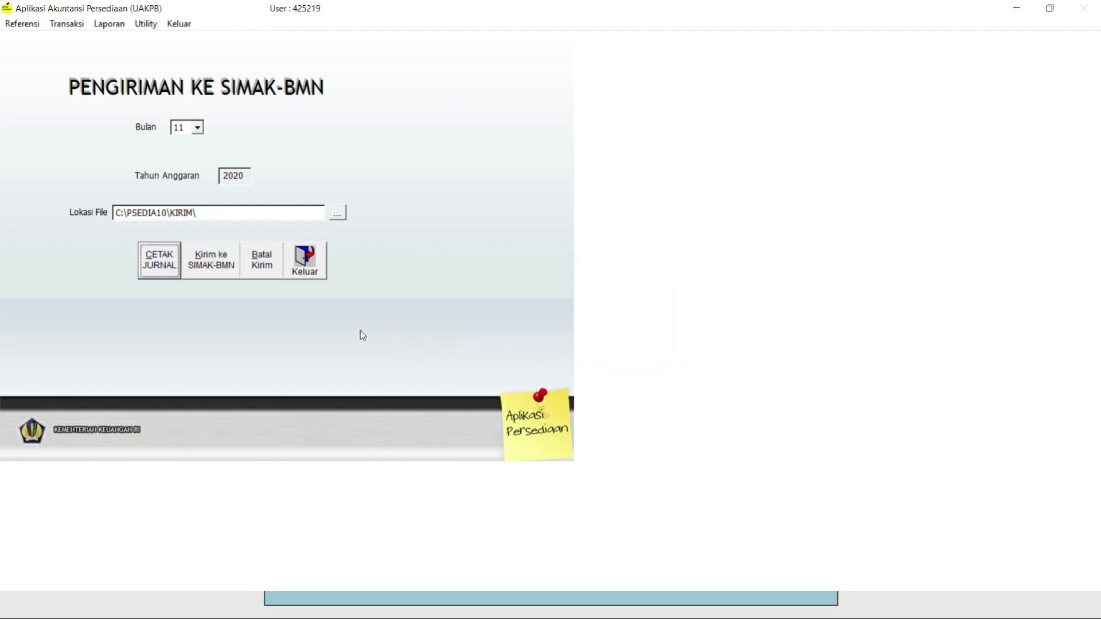
Preview the inventory journal per transaction type for November 2020, check its debit and credit entries, and close the report
left_click(167, 275)
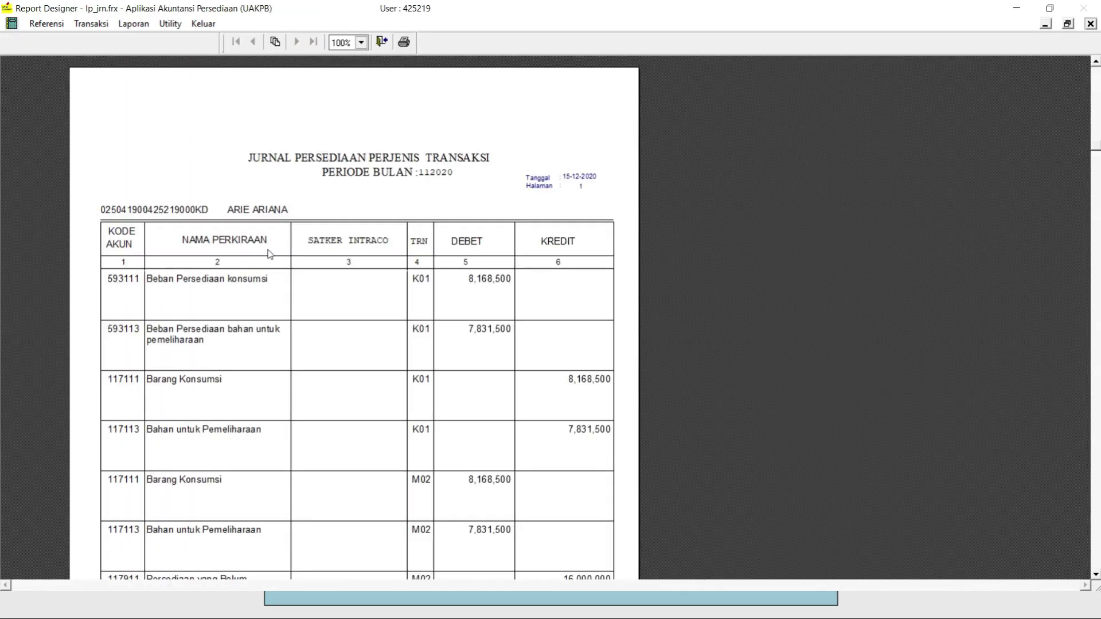
scroll(294, 281, "down", 3)
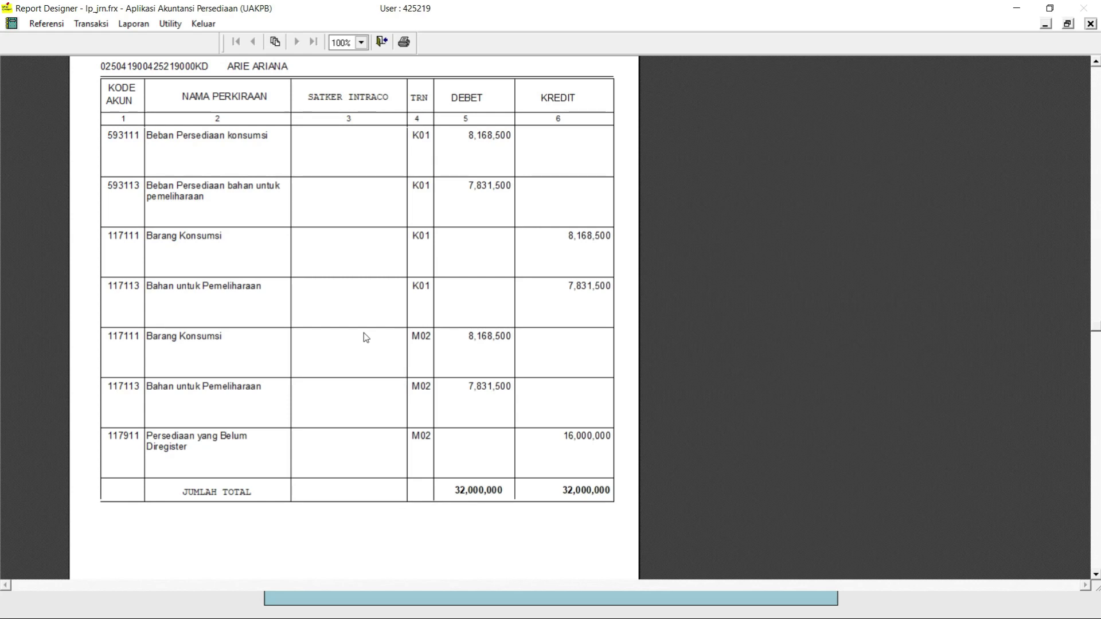
scroll(365, 333, "up", 3)
scroll(365, 335, "down", 2)
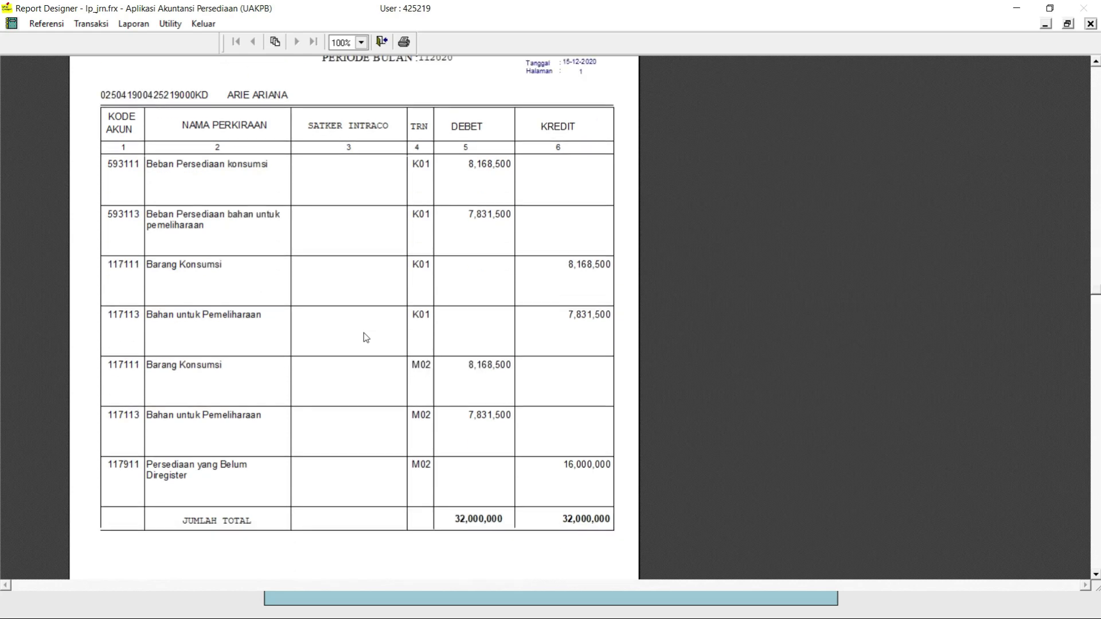
scroll(364, 333, "up", 4)
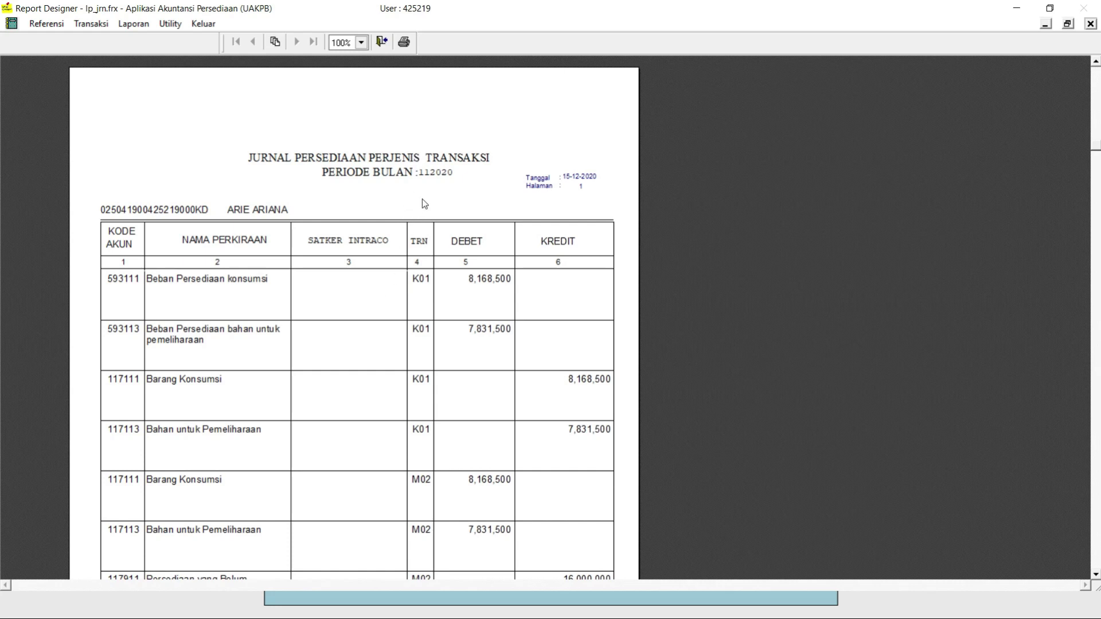
left_click(382, 43)
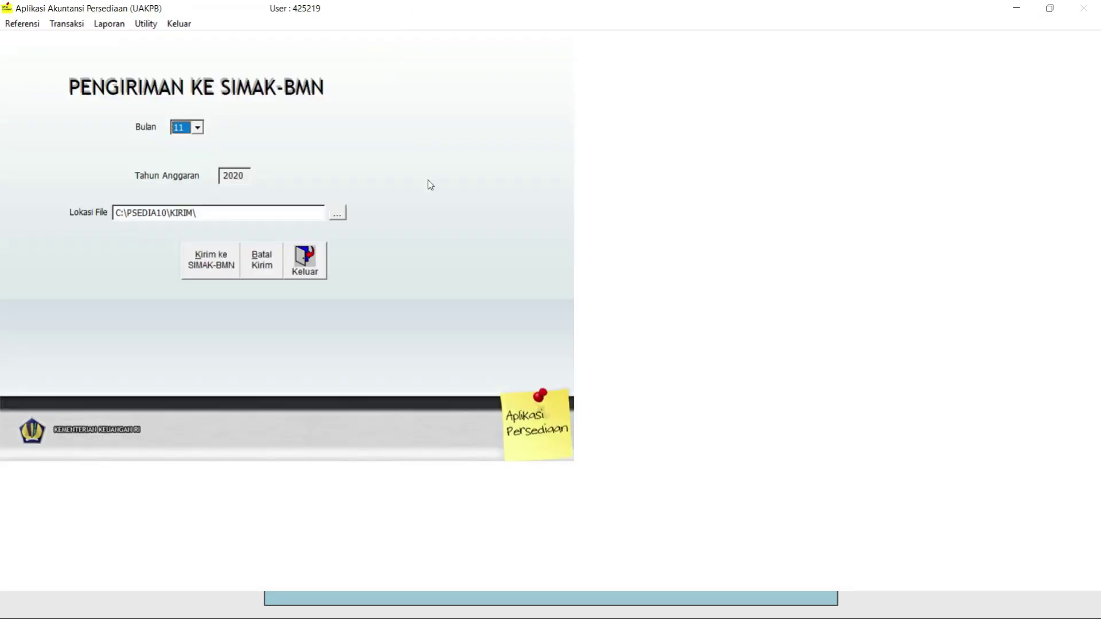
Close the inventory sending form and switch to the SIMAK-BMN application
left_click(315, 268)
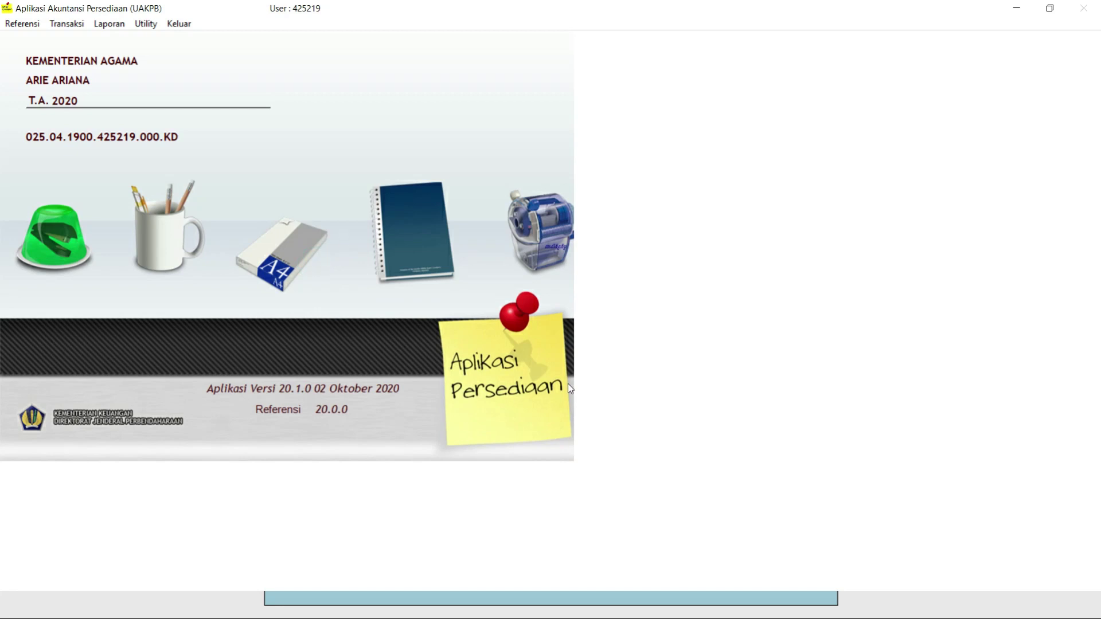
key("super")
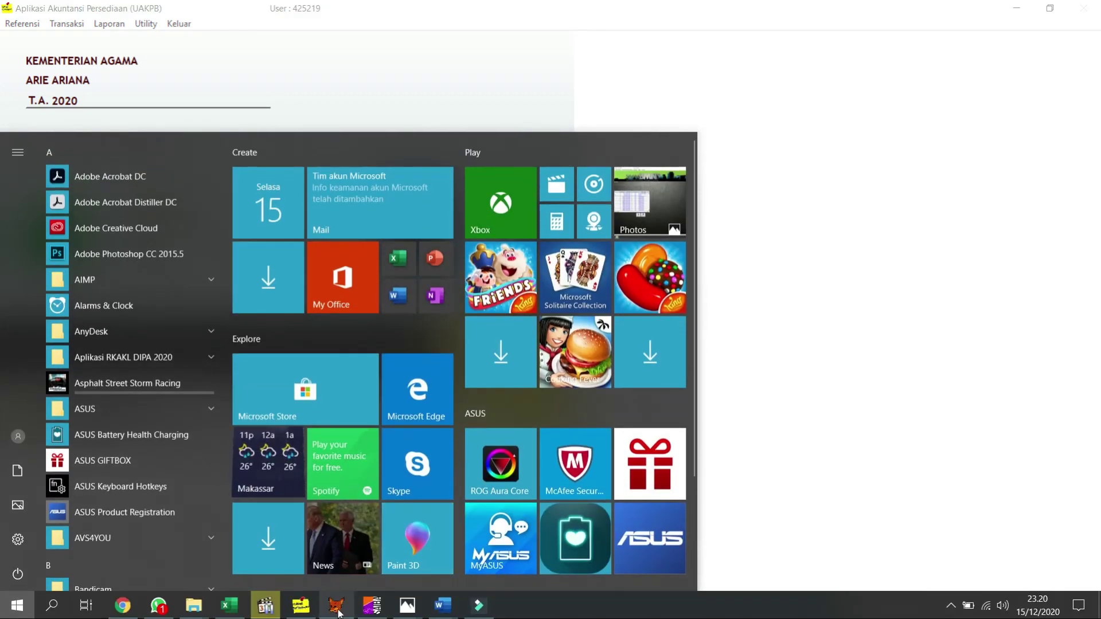
left_click(338, 612)
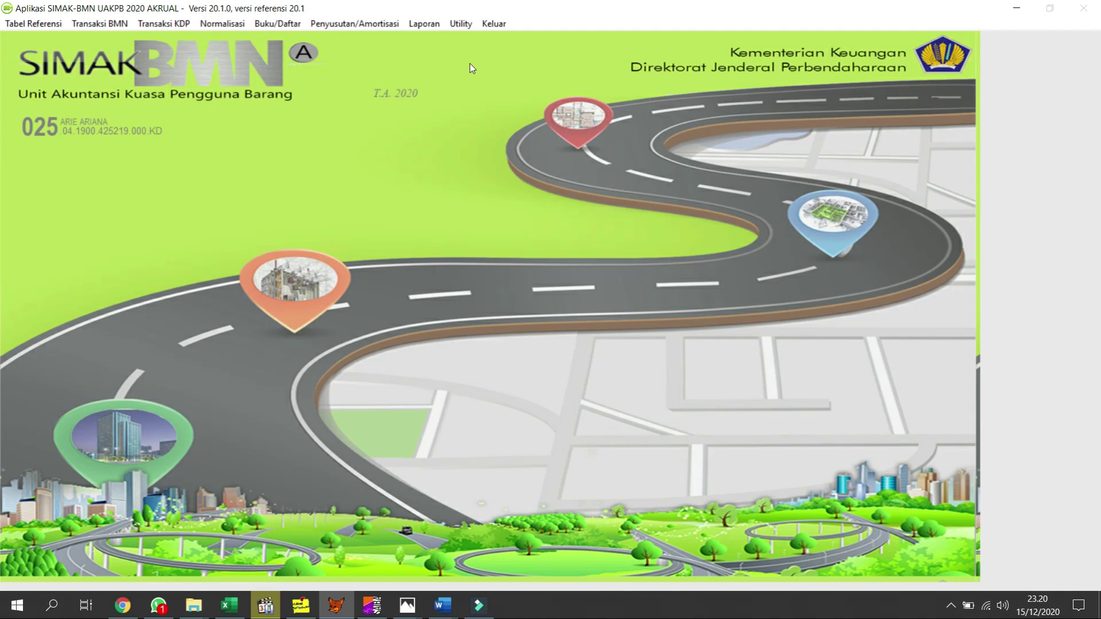
Cancel the current-year inventory data receipt (Penerimaan Tahun Berjalan) for period 11 of 2020 and close the receipt form
left_click(460, 26)
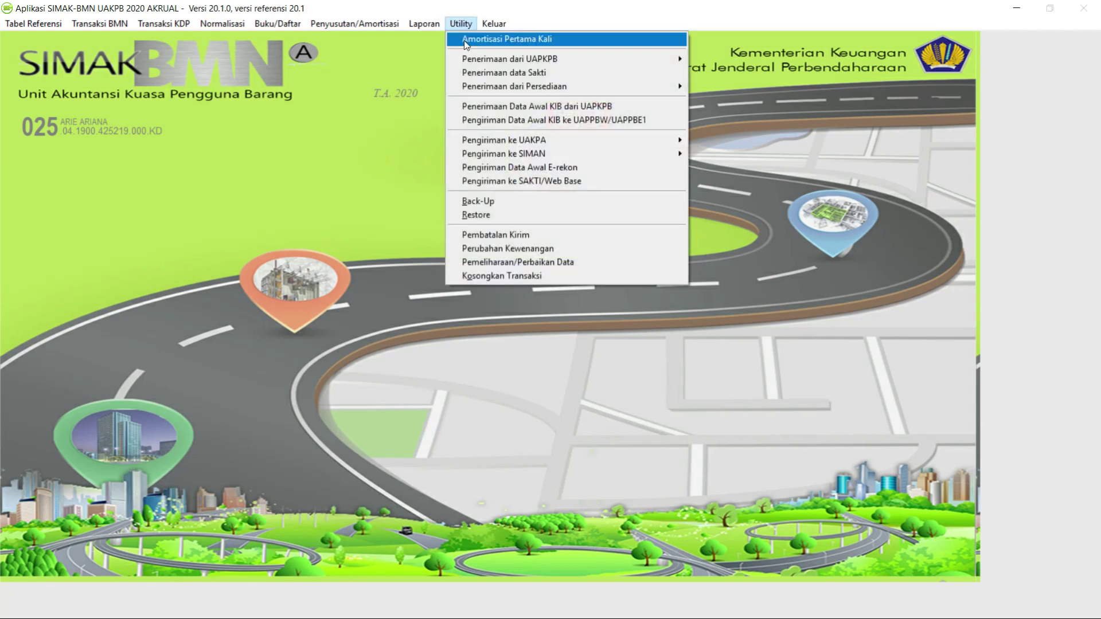
mouse_move(574, 86)
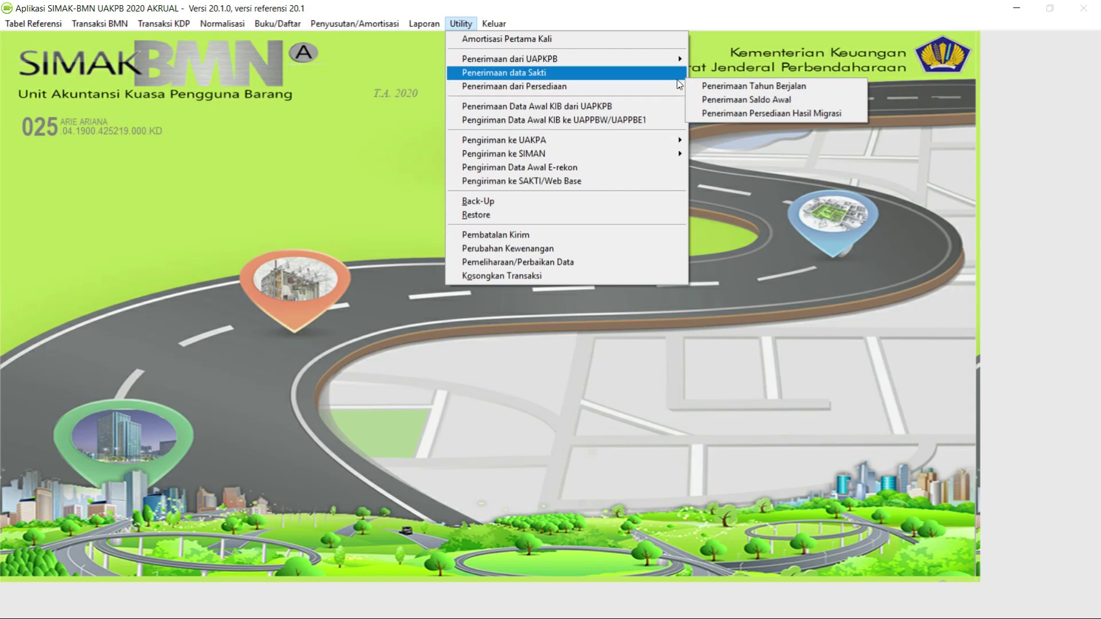
left_click(703, 90)
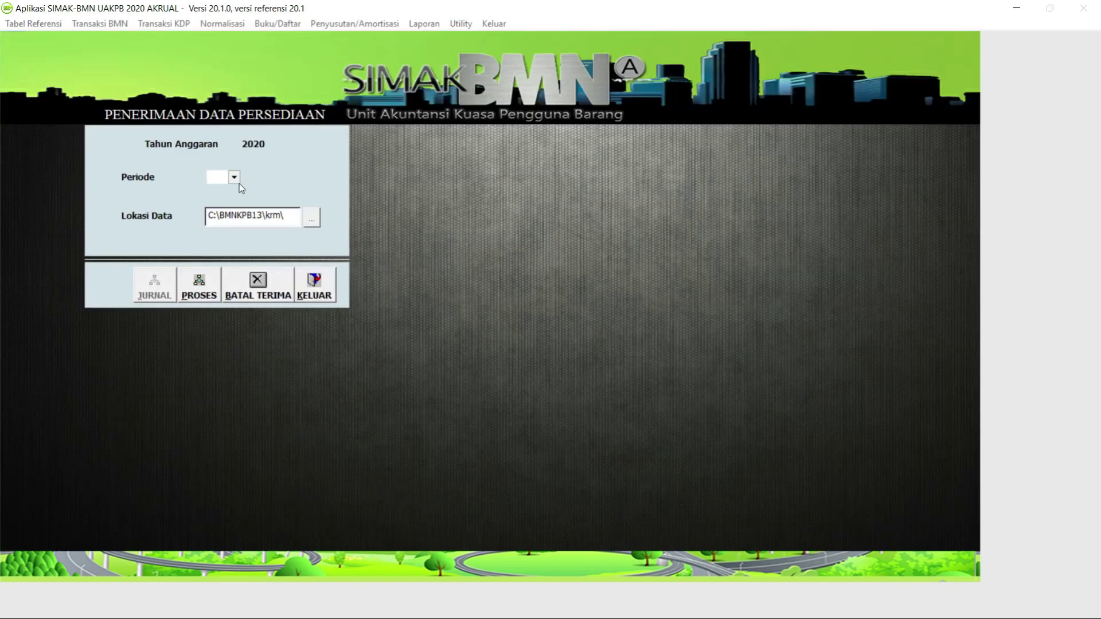
left_click(234, 177)
left_click(302, 247)
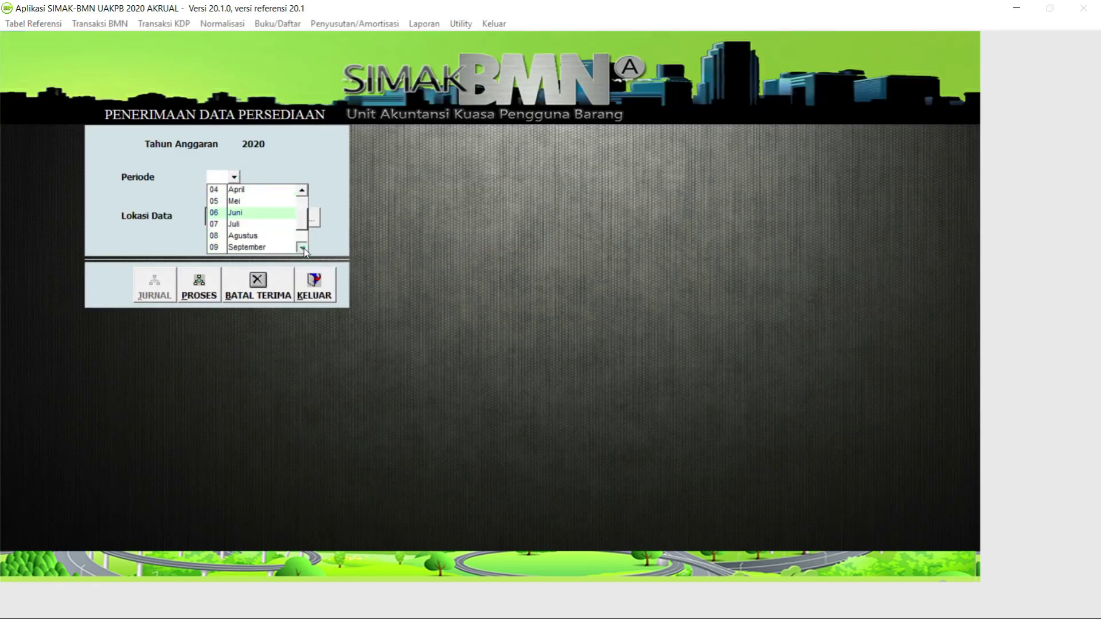
left_click(303, 247)
left_click(267, 246)
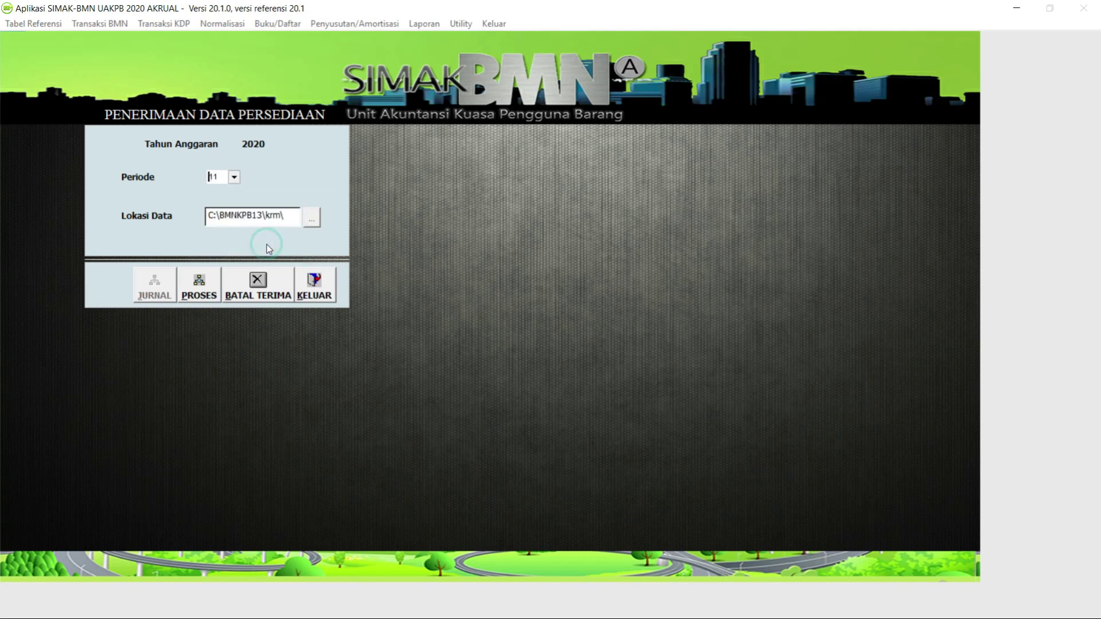
left_click(258, 284)
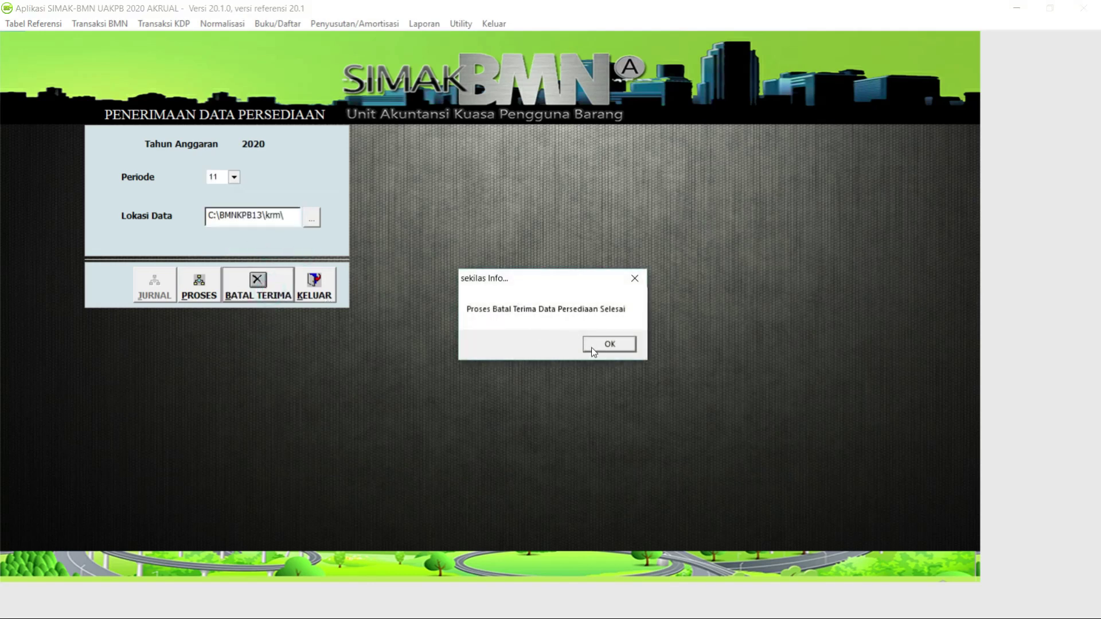
left_click(604, 350)
left_click(316, 285)
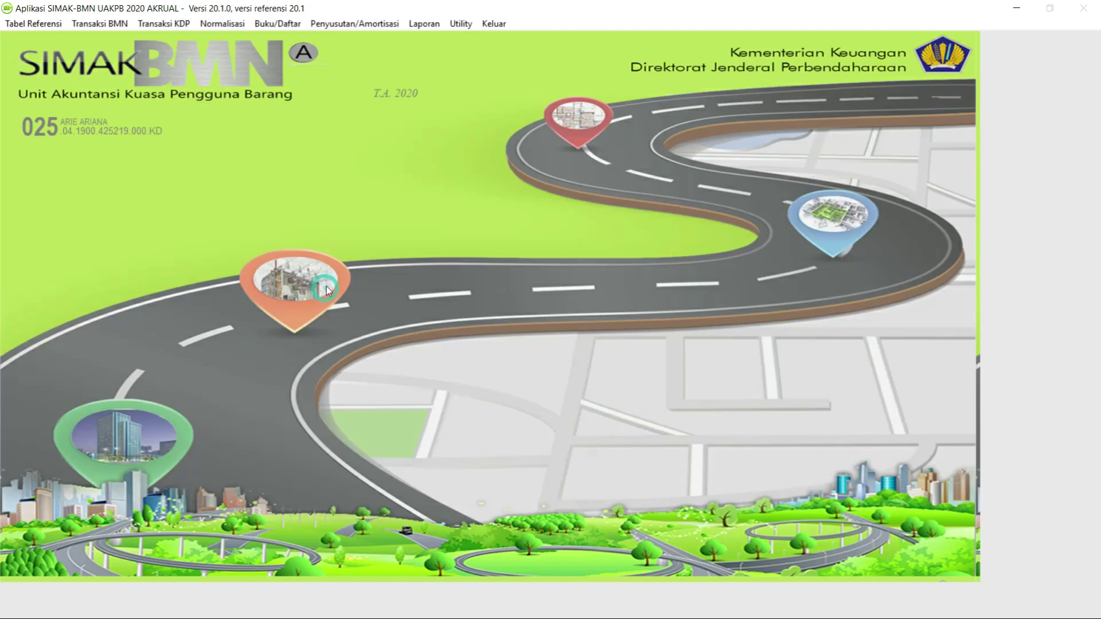
Open the current-year inventory data receipt form (Penerimaan Tahun Berjalan) again and go through its list of periods
left_click(452, 22)
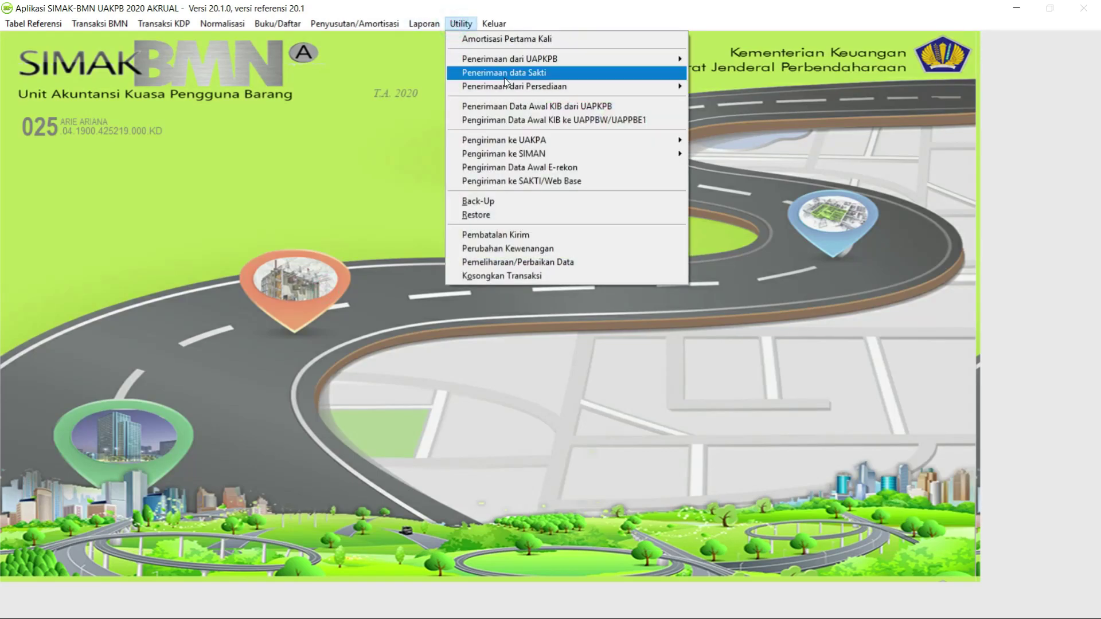
left_click(655, 88)
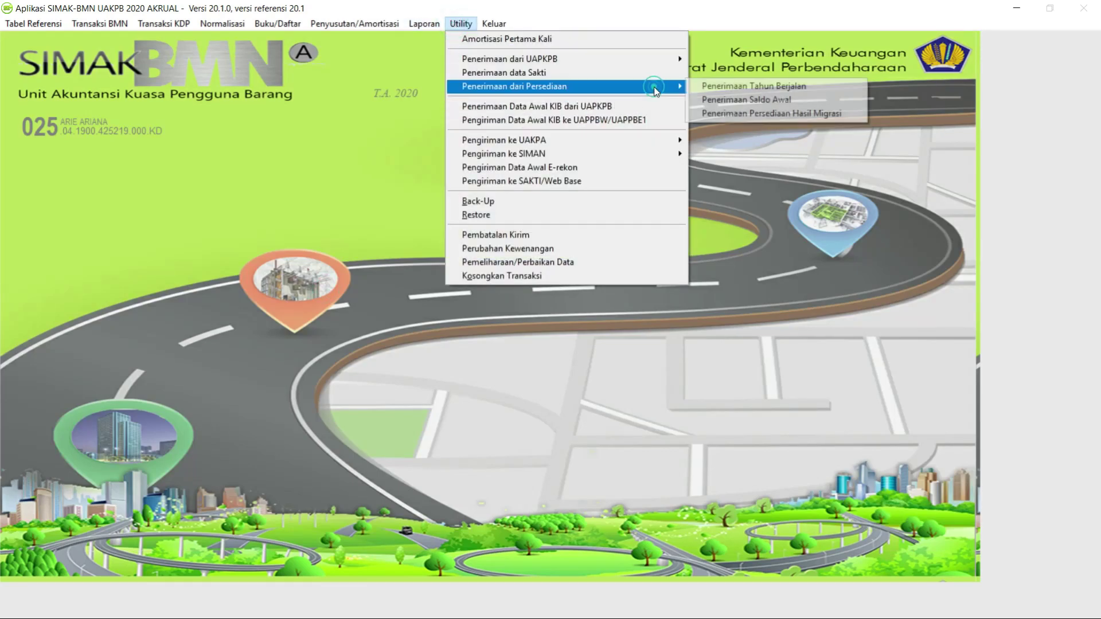
left_click(722, 87)
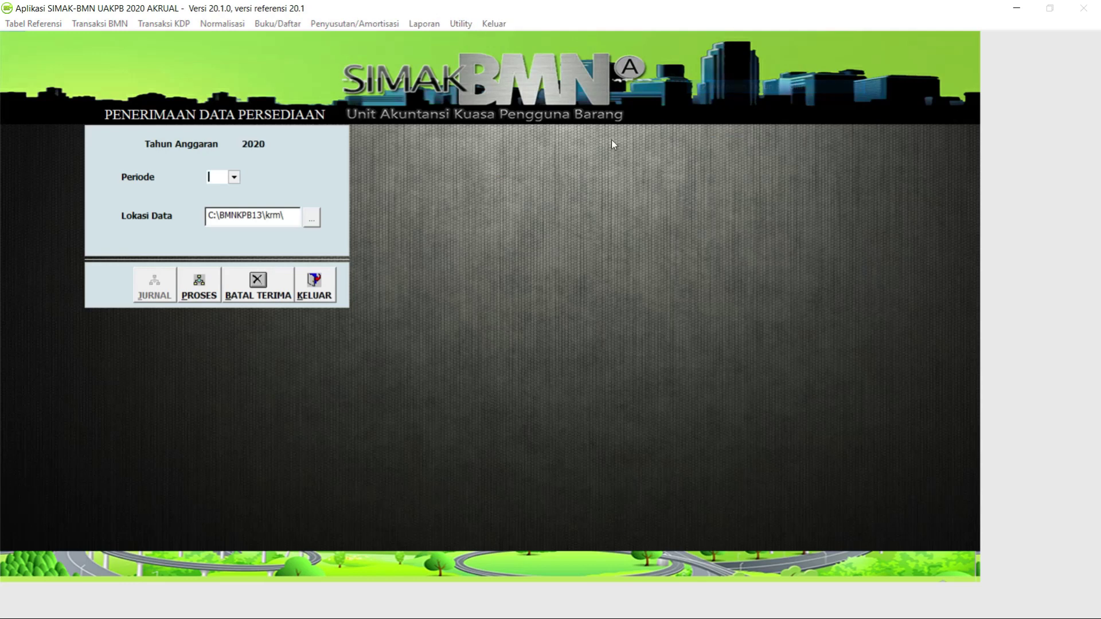
left_click(234, 179)
left_click(301, 248)
left_click(302, 248)
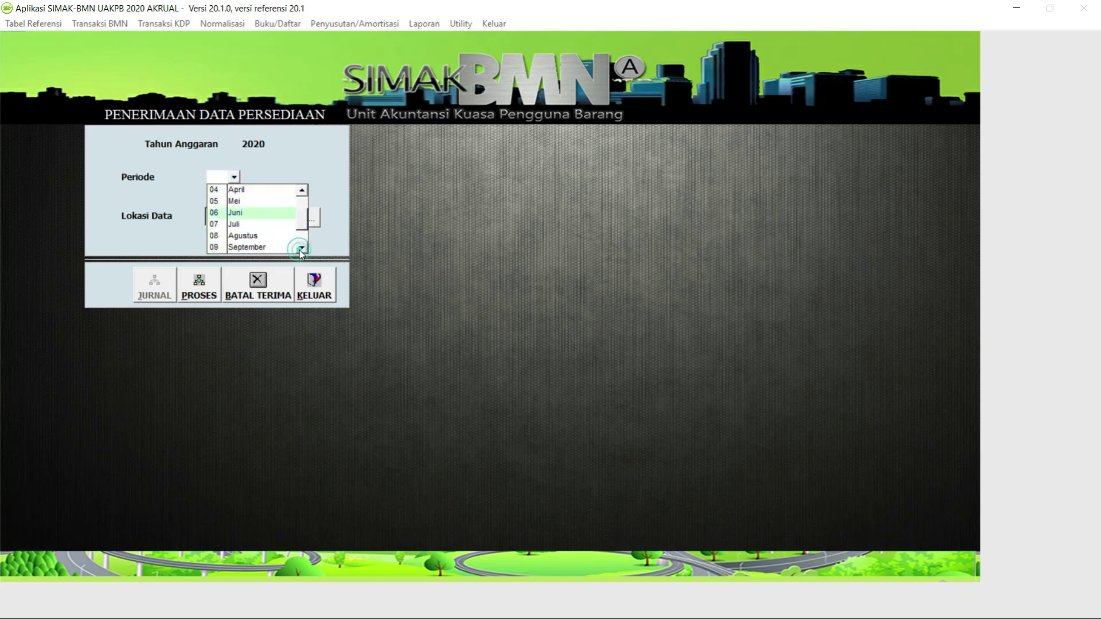